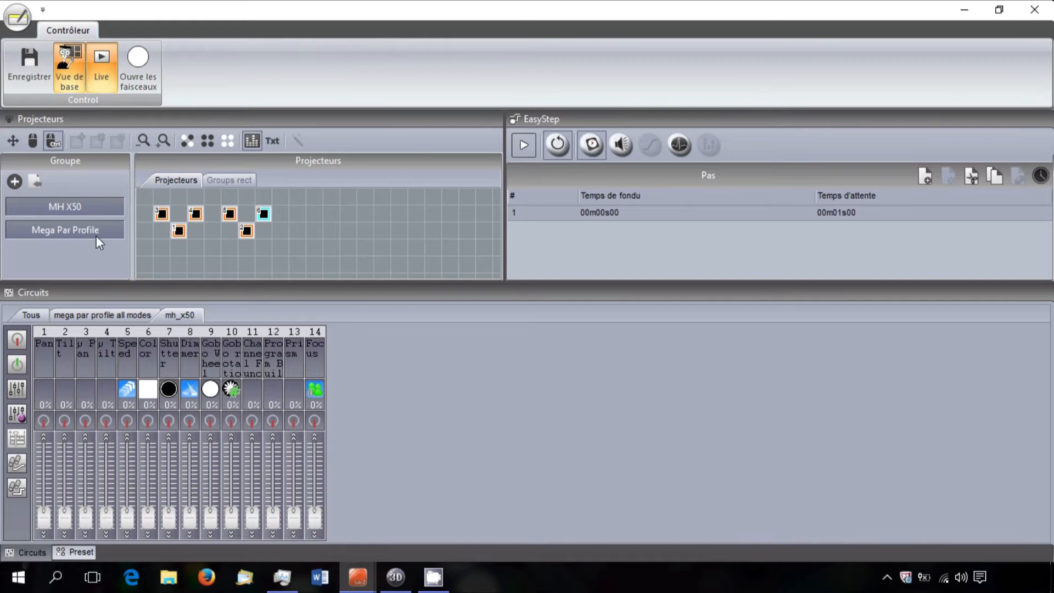
- Remove the Mega Par Profile group from the selection, then leave the basic view with the palettes and presets windows hidden
left_click(98, 229)
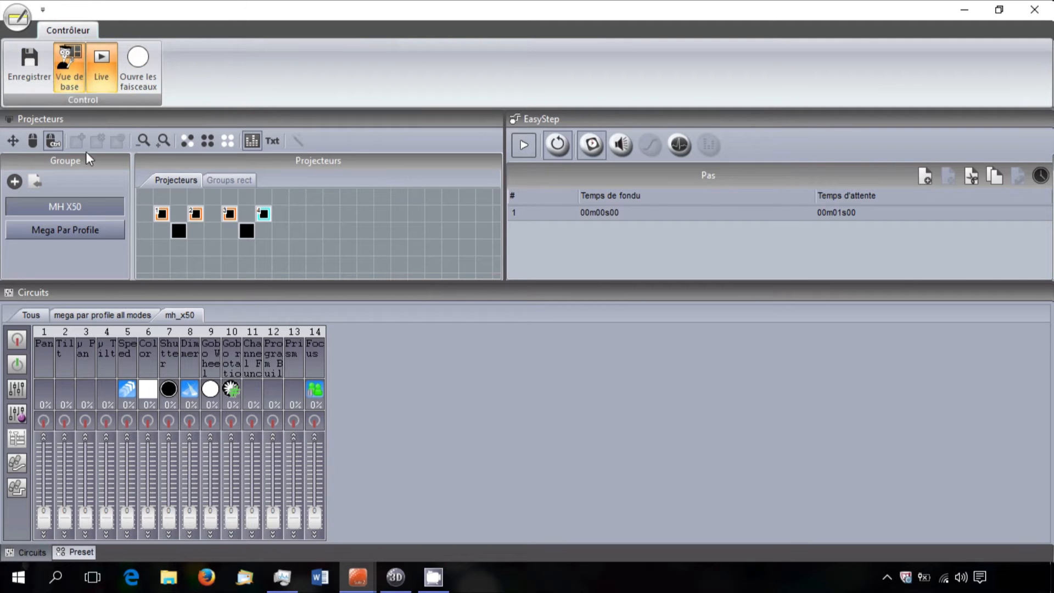
left_click(68, 87)
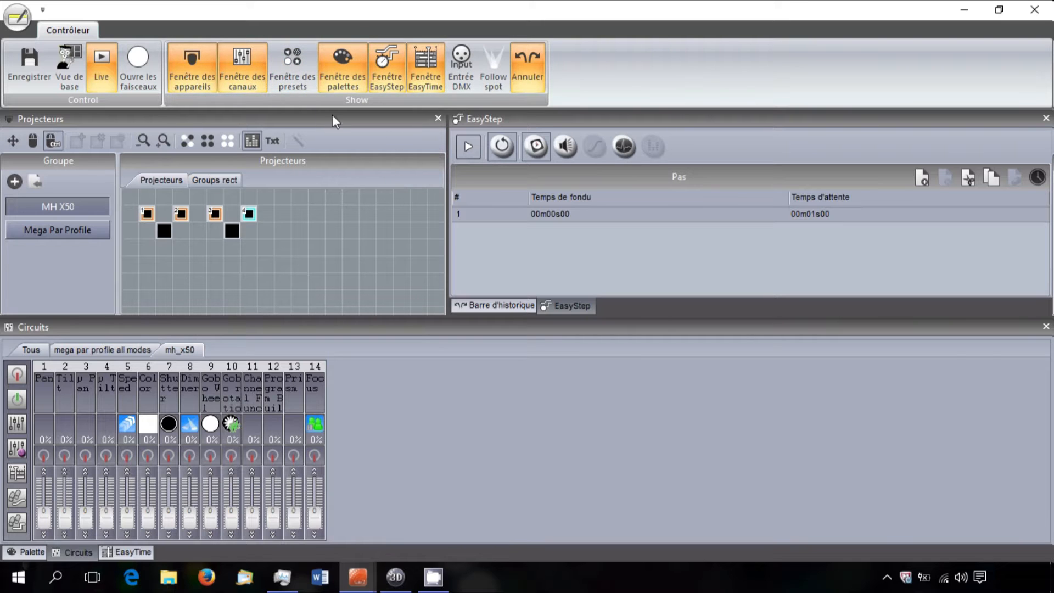
left_click(300, 89)
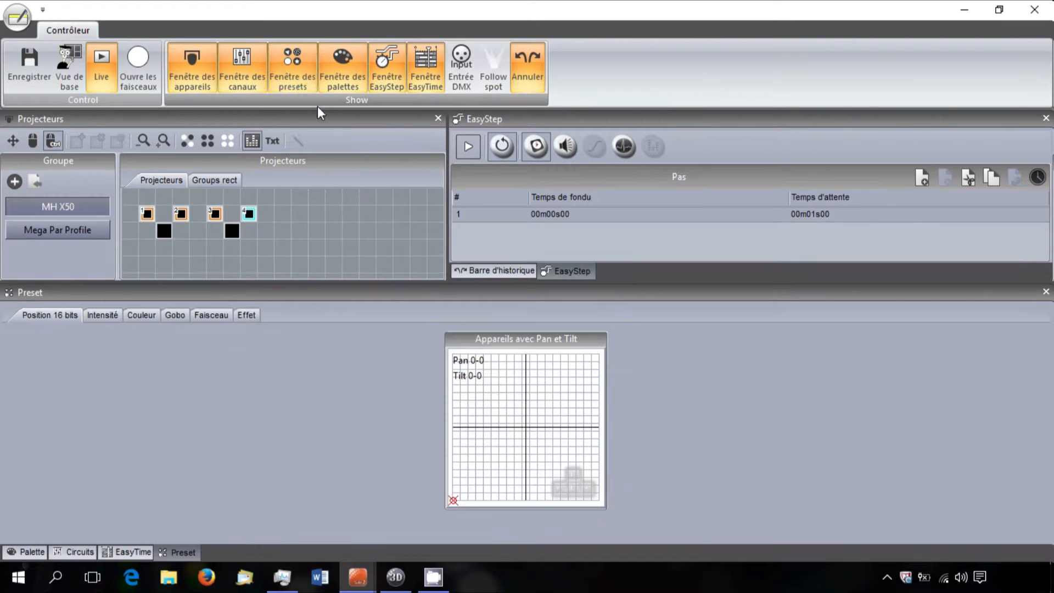
left_click(302, 64)
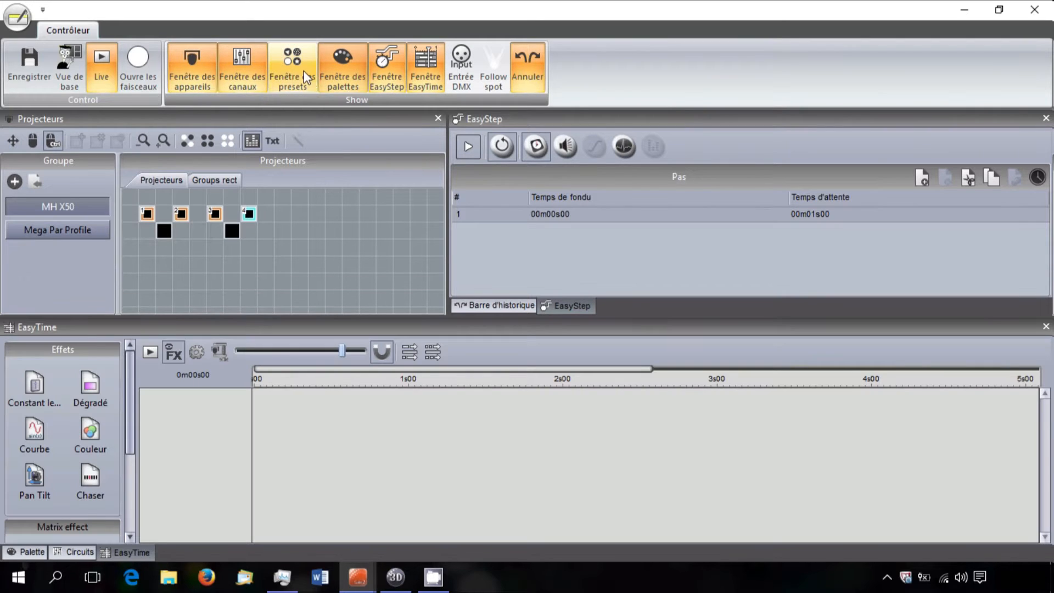
left_click(345, 57)
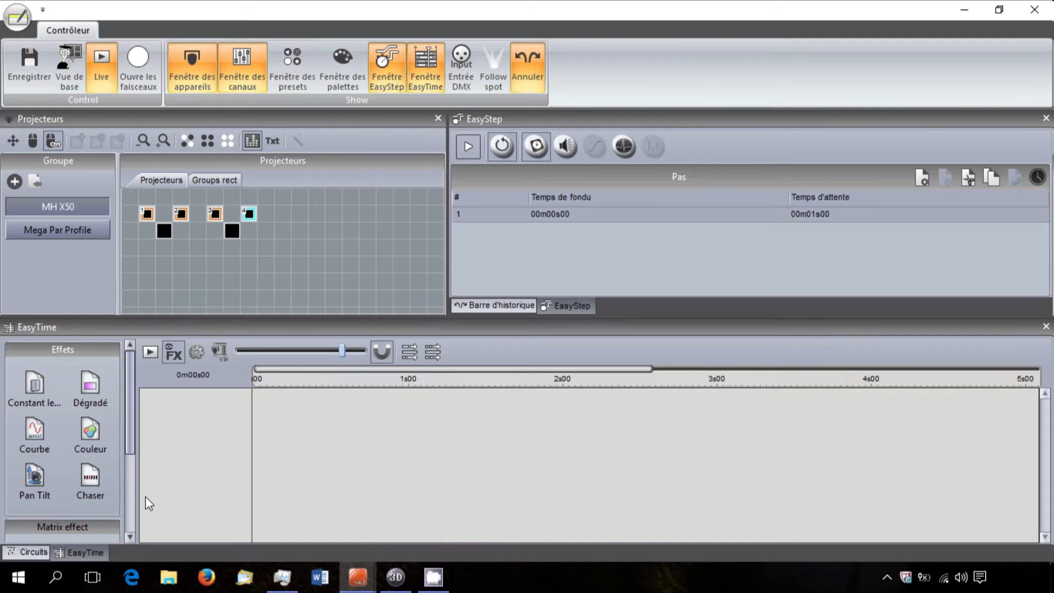
- Assign the MH X50 Pan, Tilt, Shutter and Dimmer channels to EasyTime and show the EasyTime timeline
left_click(35, 552)
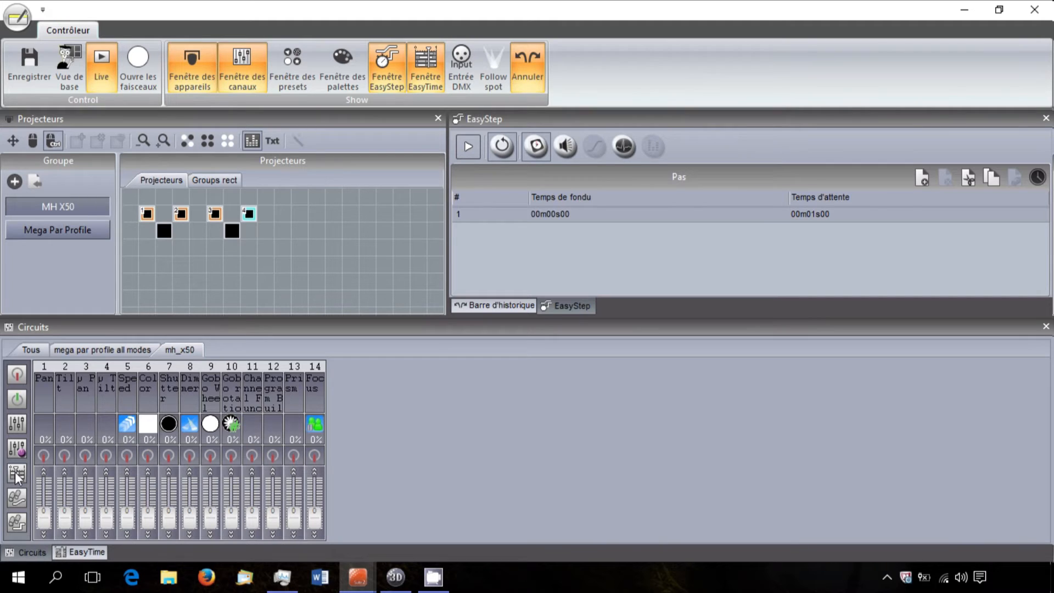
left_click_drag(18, 477, 170, 461)
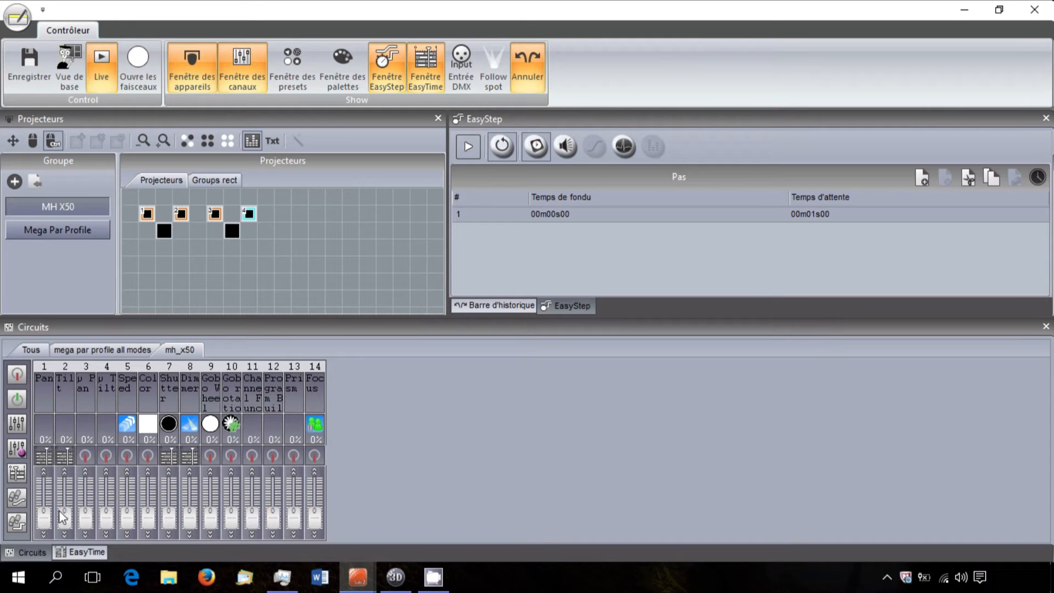
left_click(93, 551)
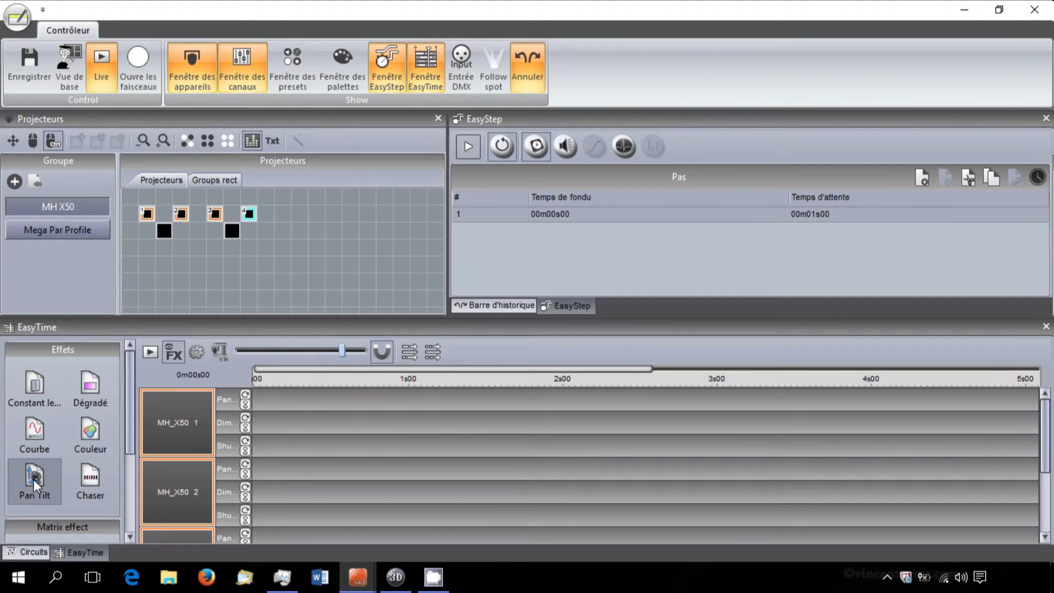
- Bring up the Easy View 3D visualizer clear of the effect editor and cancel the newly added Pan Tilt effect
left_click_drag(35, 473, 275, 411)
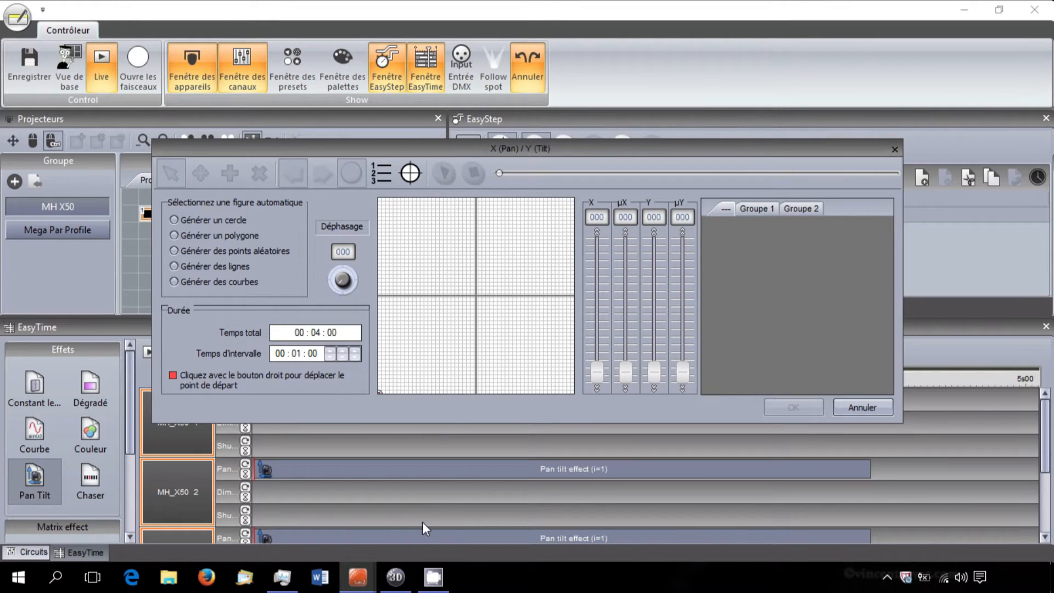
left_click(399, 585)
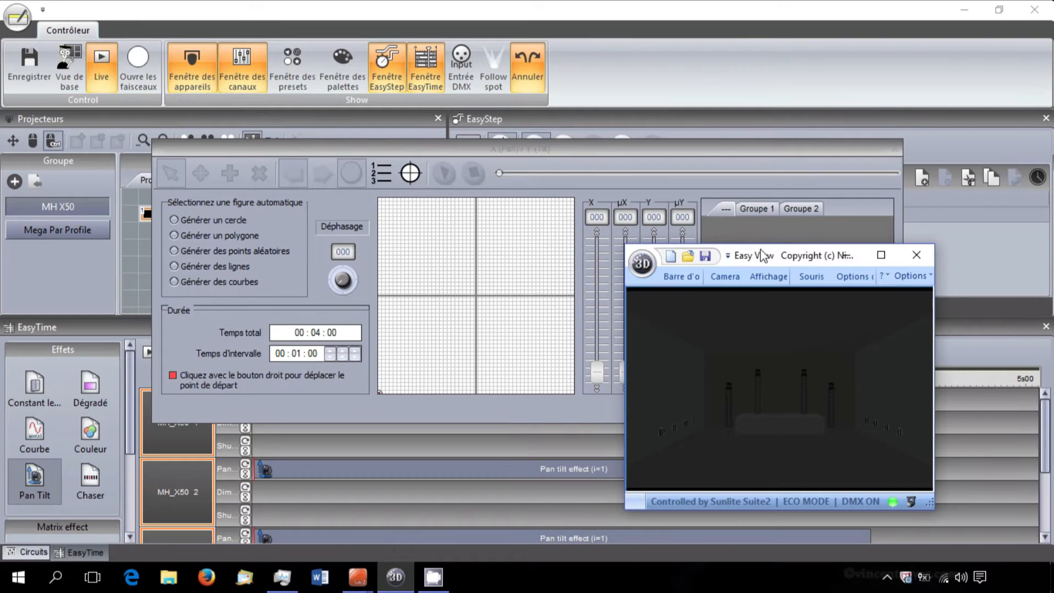
left_click_drag(780, 257, 869, 135)
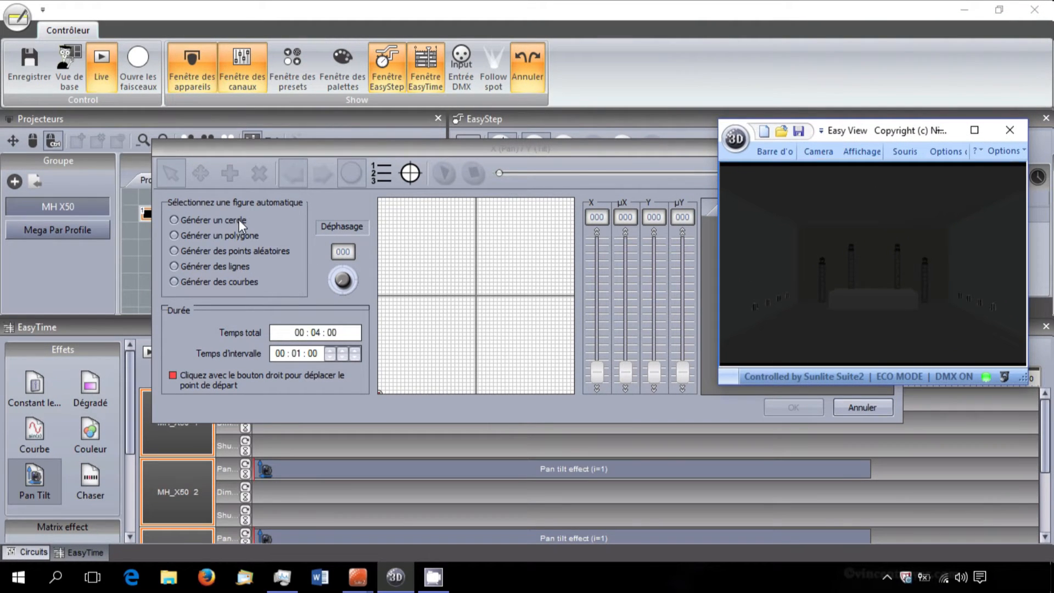
left_click_drag(512, 147, 266, 113)
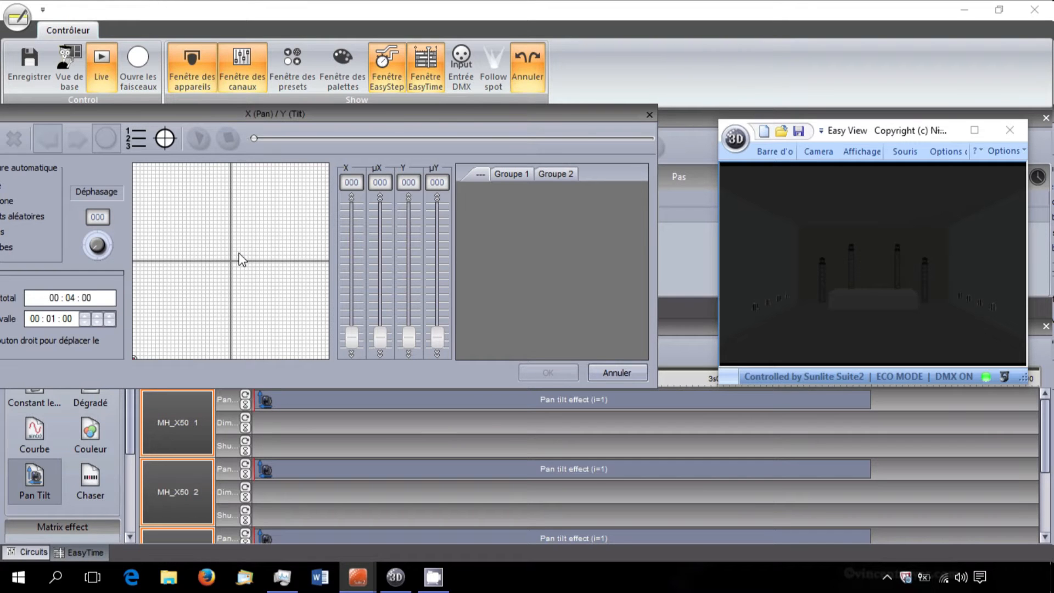
left_click(618, 369)
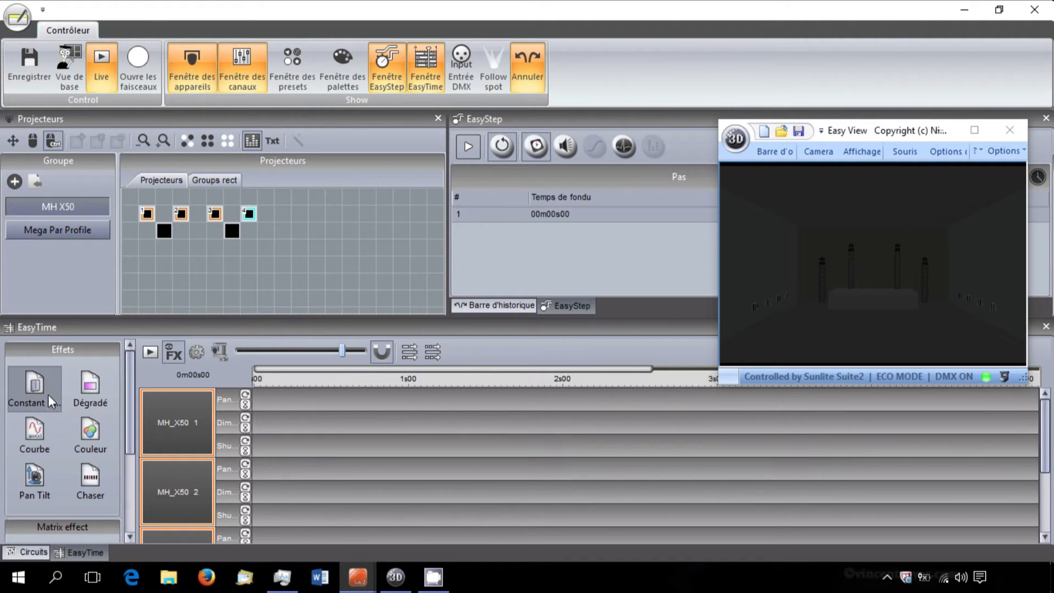
- Add a constant level effect to the MH X50 dimmer tracks with the Dimmer raised to full
left_click_drag(46, 390, 290, 439)
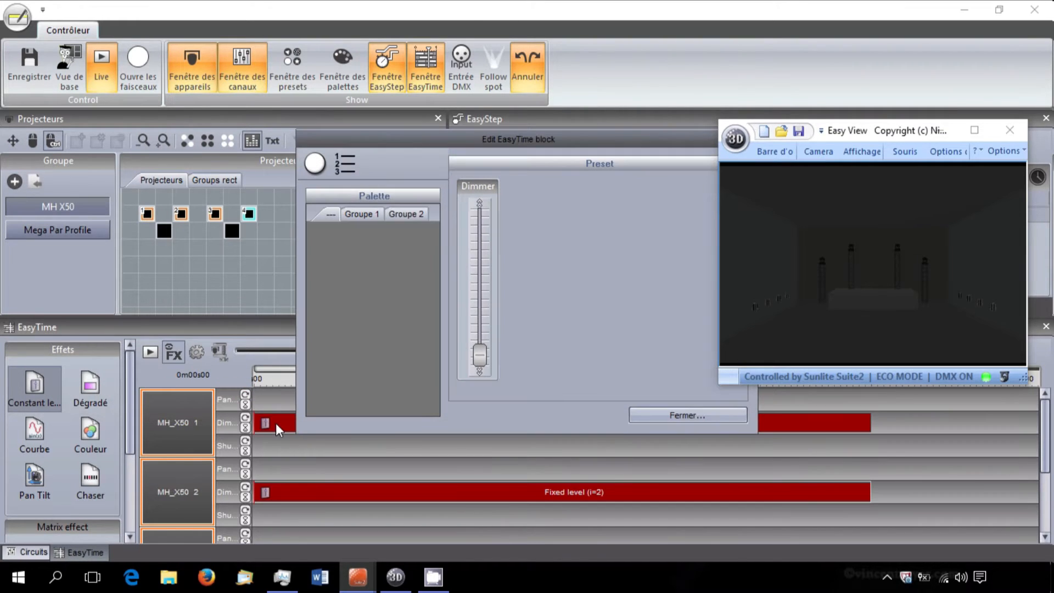
left_click_drag(478, 370, 479, 219)
left_click(643, 414)
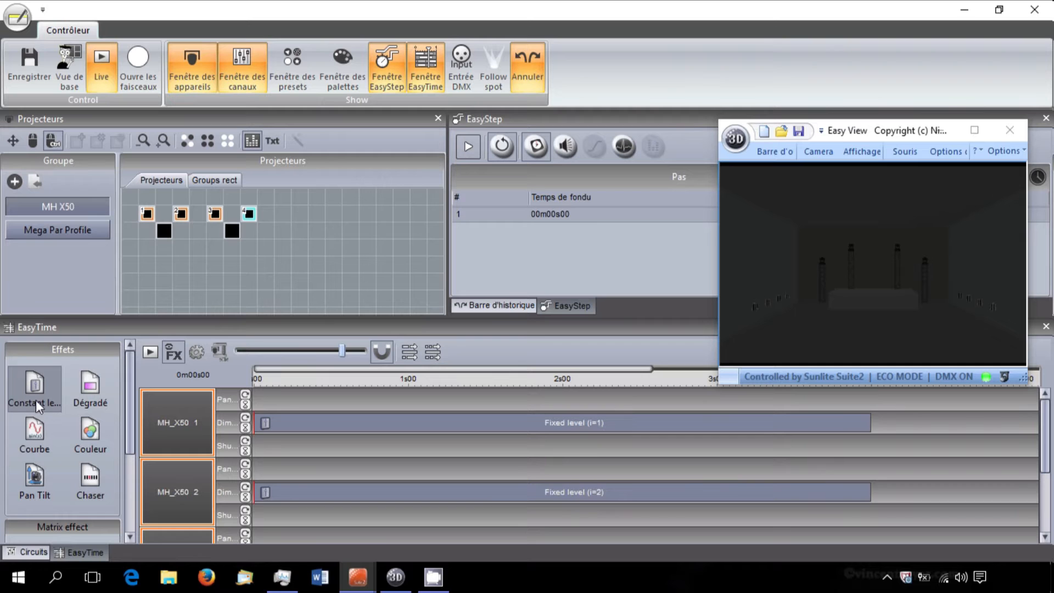
- Add a constant level effect to the MH X50 shutter tracks, using the first open (white) Shutter preset
left_click_drag(35, 383, 301, 447)
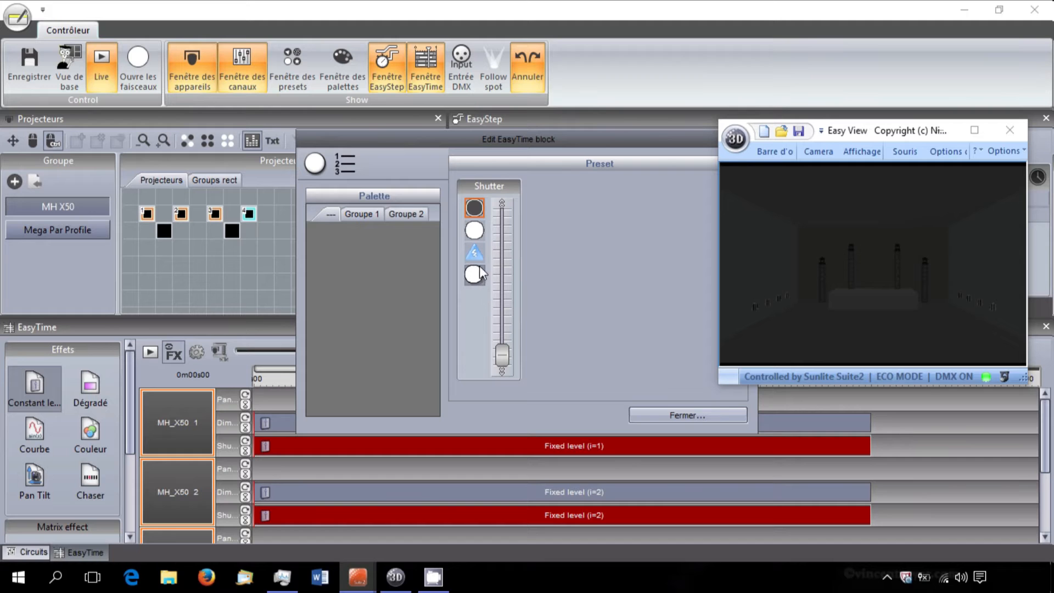
left_click(475, 229)
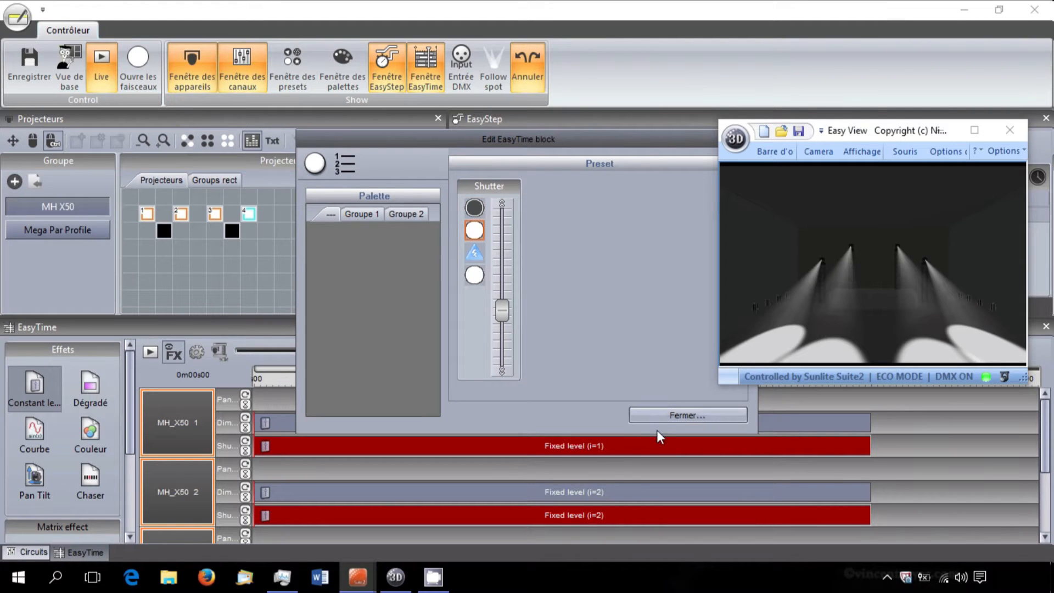
left_click(659, 415)
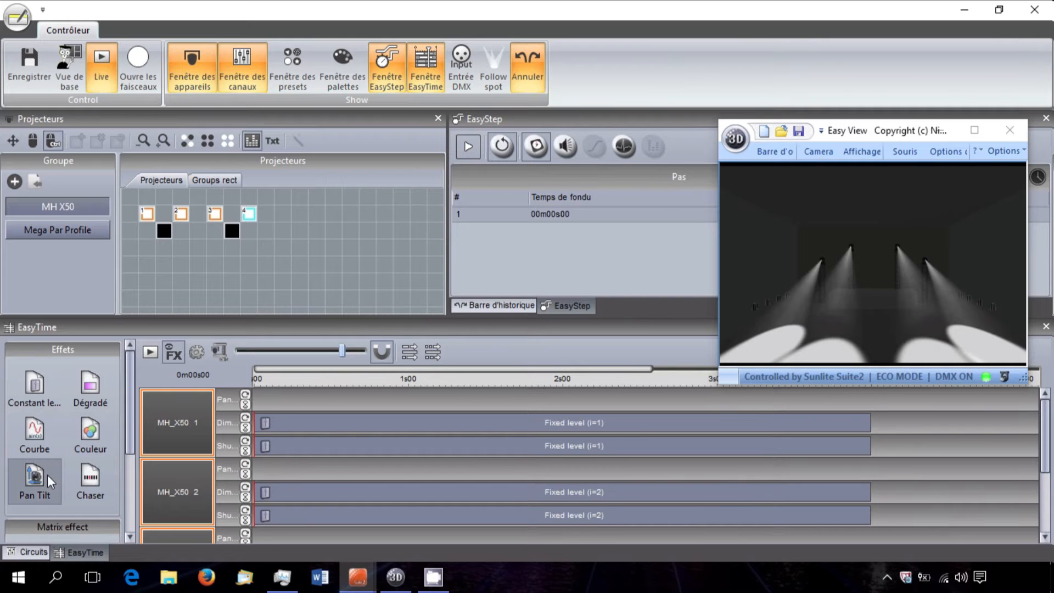
- Add a Pan Tilt effect to the MH X50 pan tracks and generate a circle with 4 points
left_click_drag(42, 480, 346, 407)
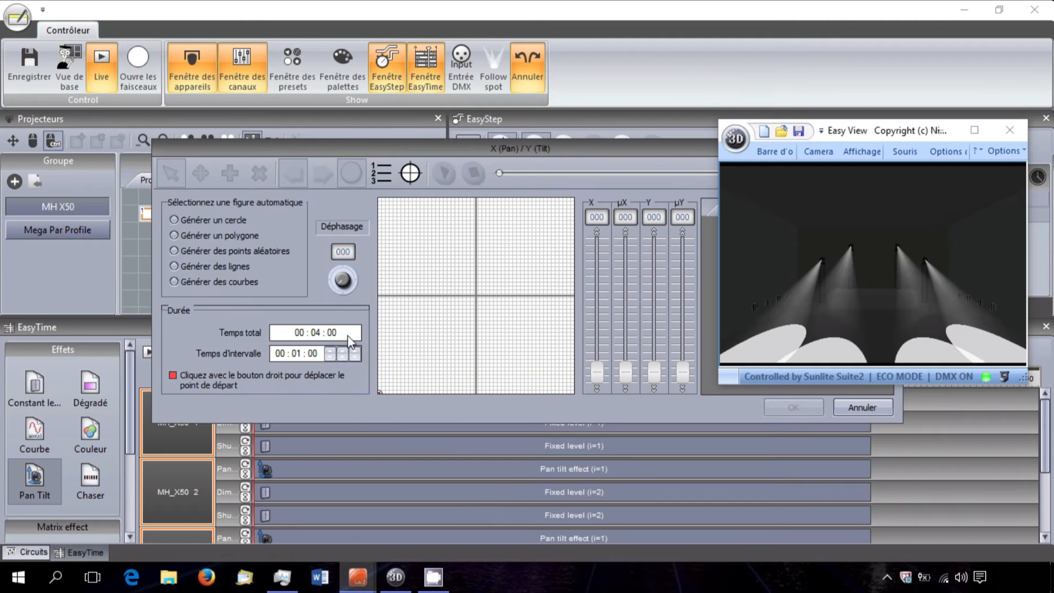
left_click(225, 219)
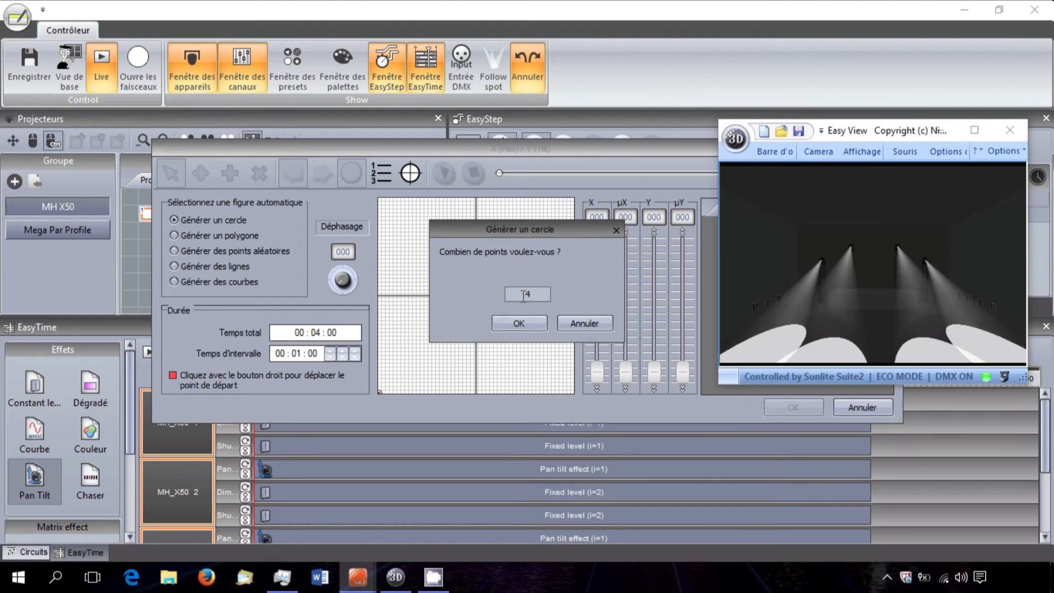
left_click(518, 323)
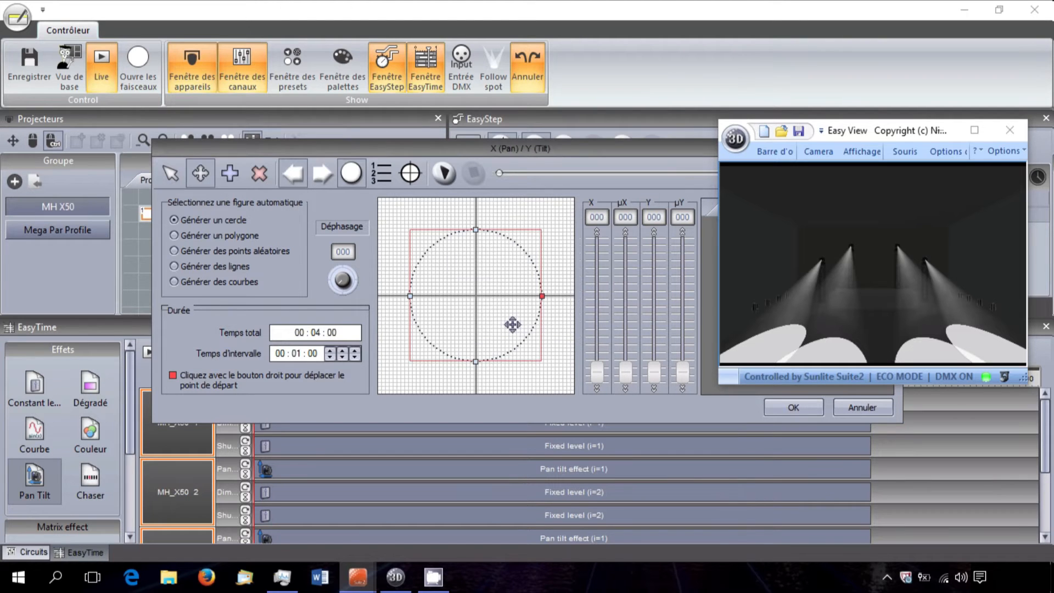
- Preview the circle movement in the 3D visualizer and stop the playback
left_click(448, 173)
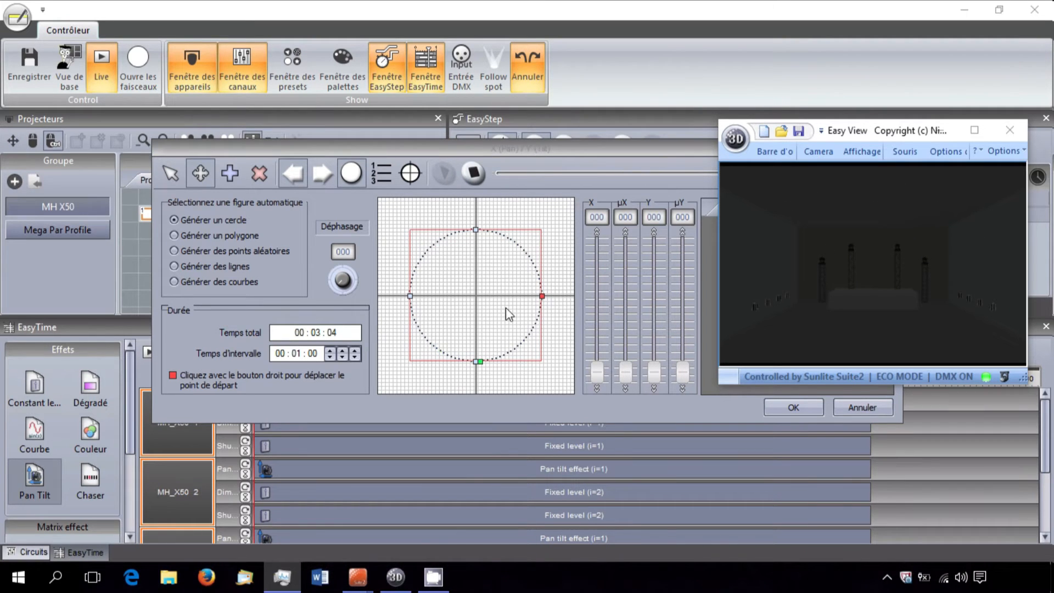
left_click(475, 174)
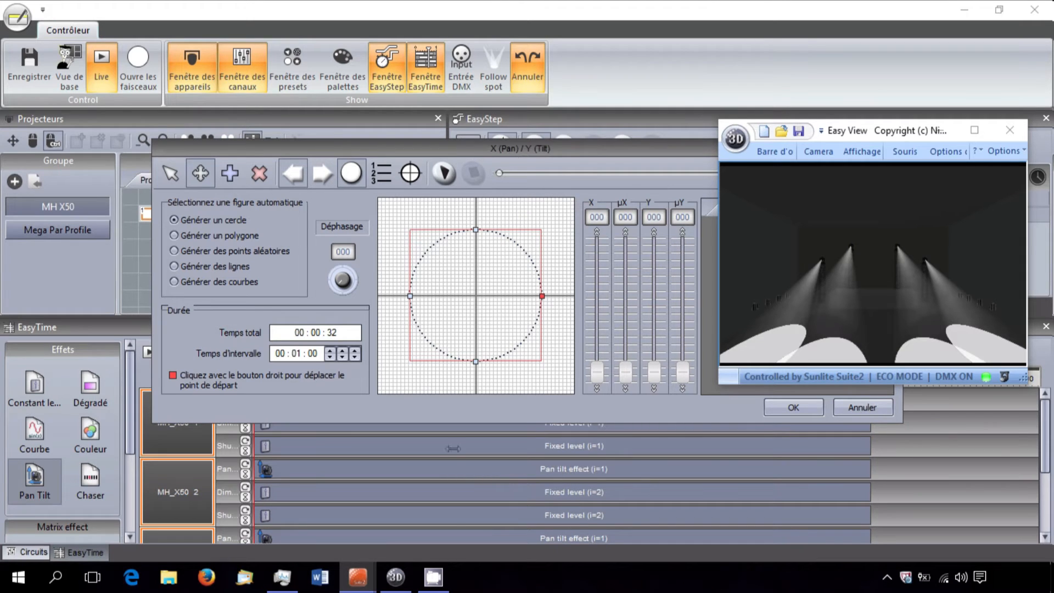
mouse_move(878, 135)
left_mouse_down()
mouse_move(859, 144)
mouse_move(882, 138)
left_mouse_up()
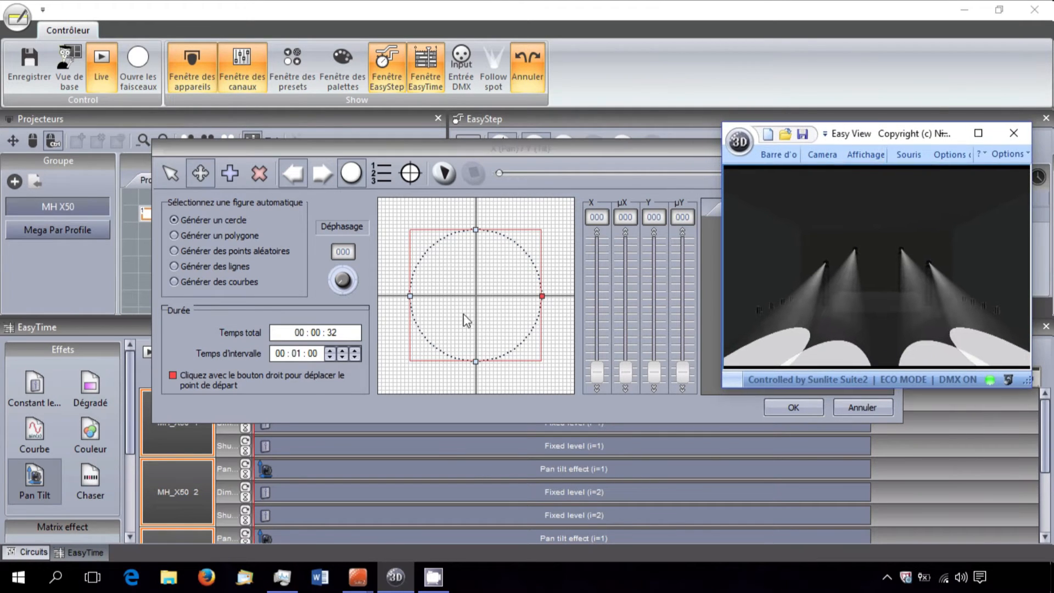
- Shift the circle up and left on the pan/tilt grid and, with the preview playing, shrink it into the upper-left quadrant
left_click_drag(485, 302, 467, 283)
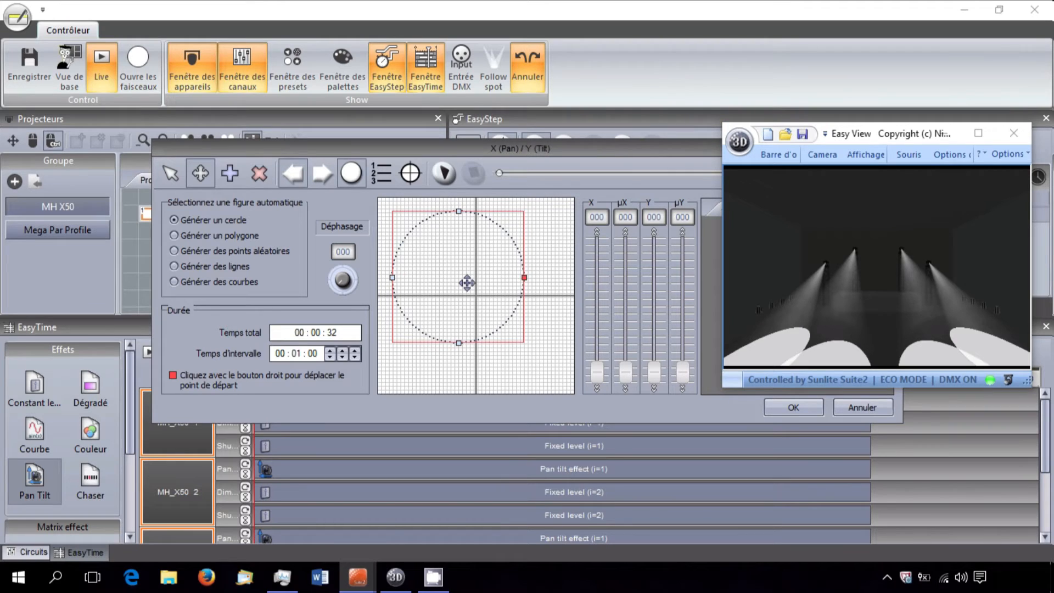
left_click(444, 174)
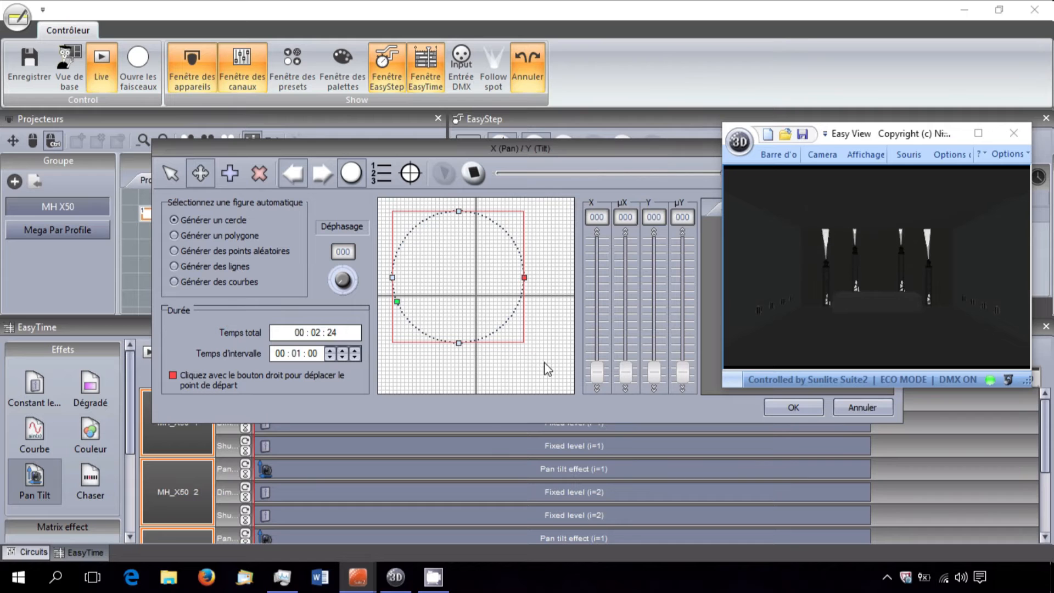
left_click_drag(523, 345, 471, 278)
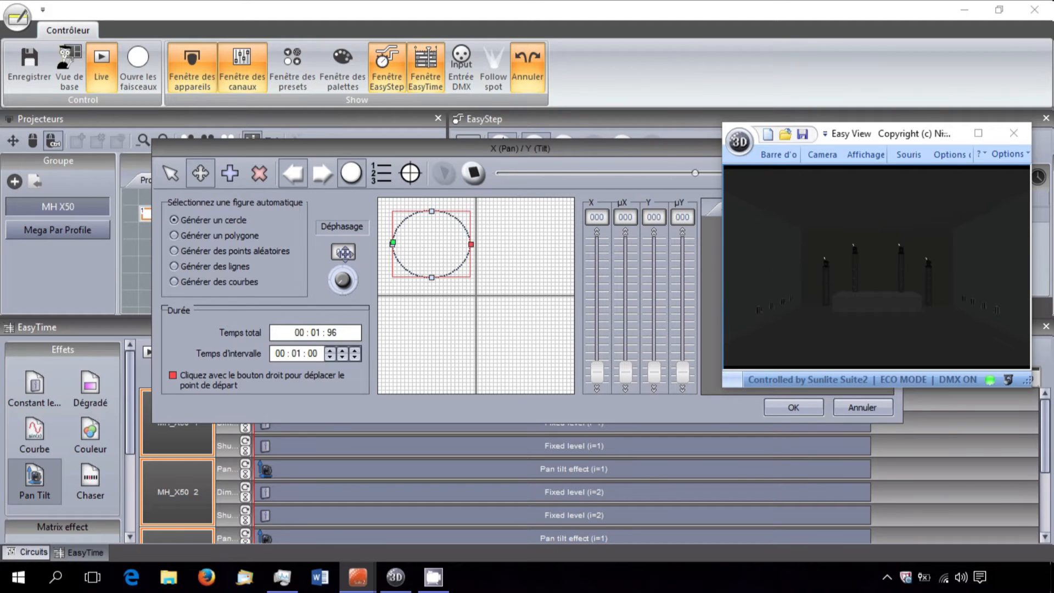
left_click_drag(391, 246, 410, 245)
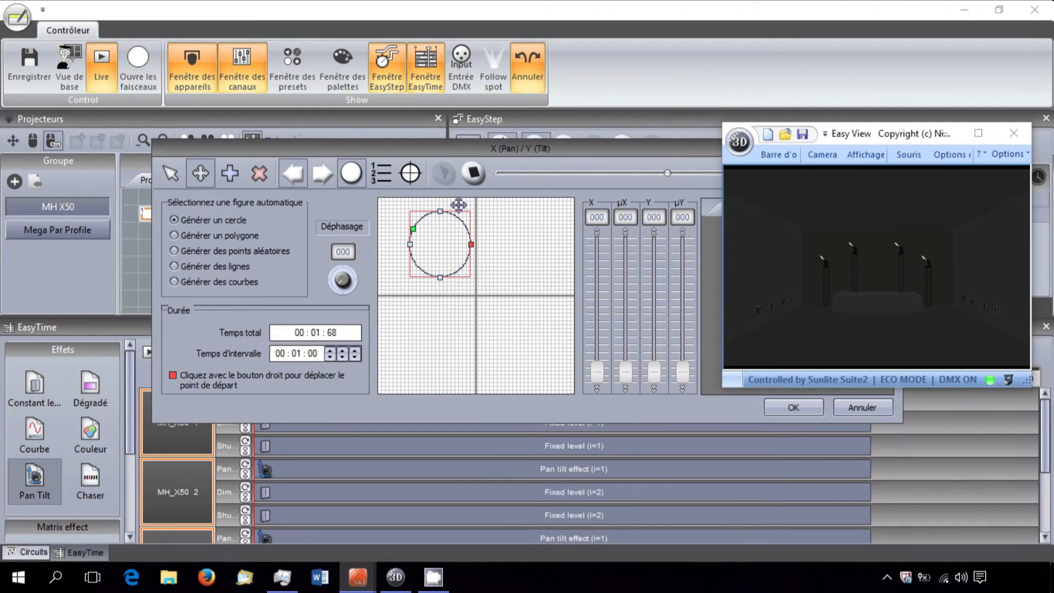
left_click_drag(459, 208, 460, 218)
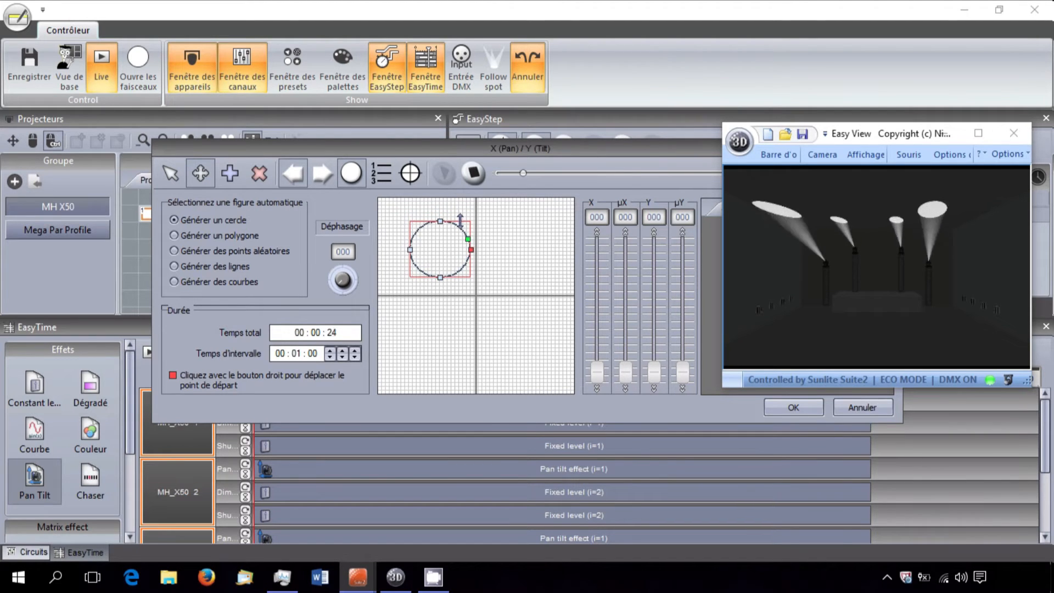
- Move the small circle to the top centre of the grid and stretch it downward into a vertical ellipse
left_click_drag(447, 259, 450, 227)
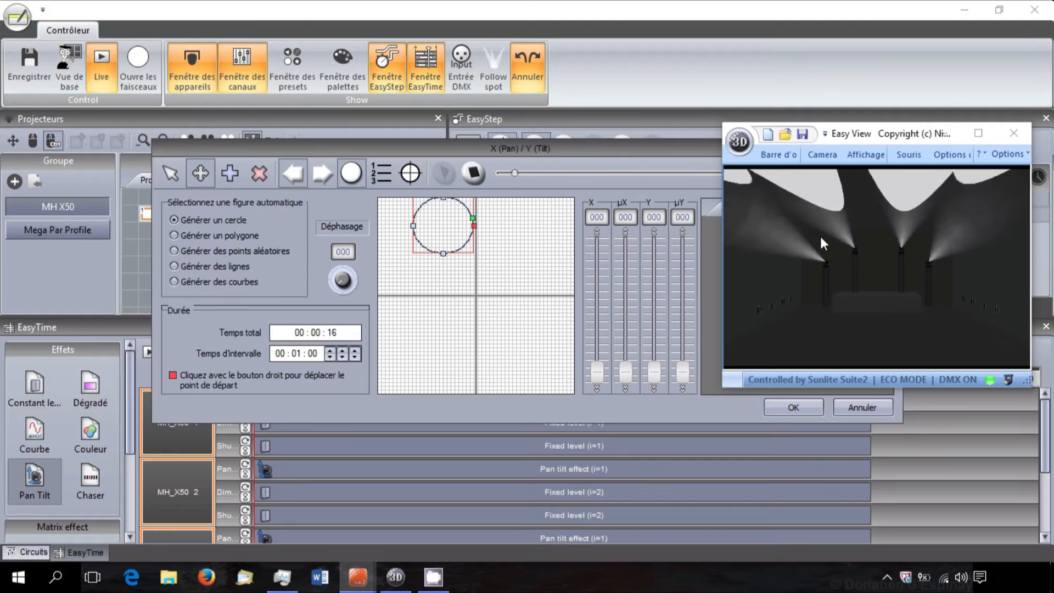
left_click_drag(464, 229, 495, 225)
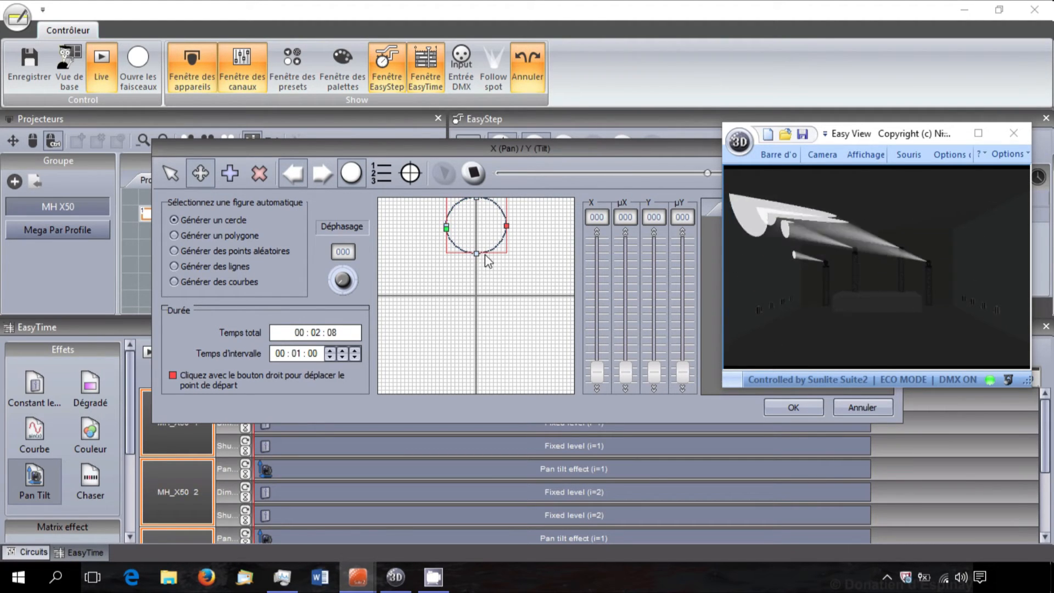
left_click_drag(477, 255, 478, 281)
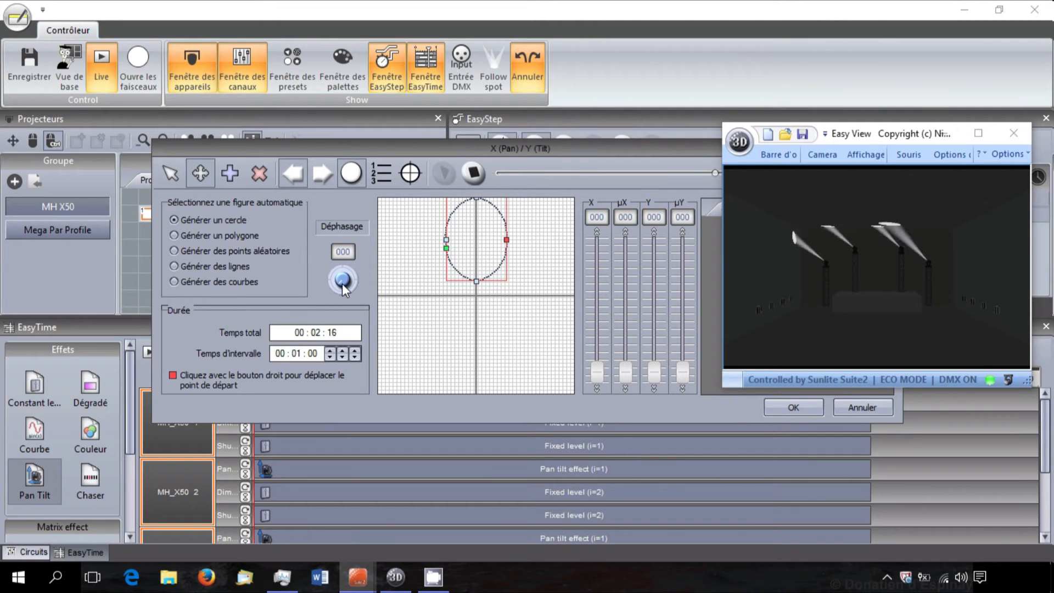
- Set the phase shift between the fixtures to 4 and the interval time to 00:02:00
left_click_drag(342, 283, 343, 275)
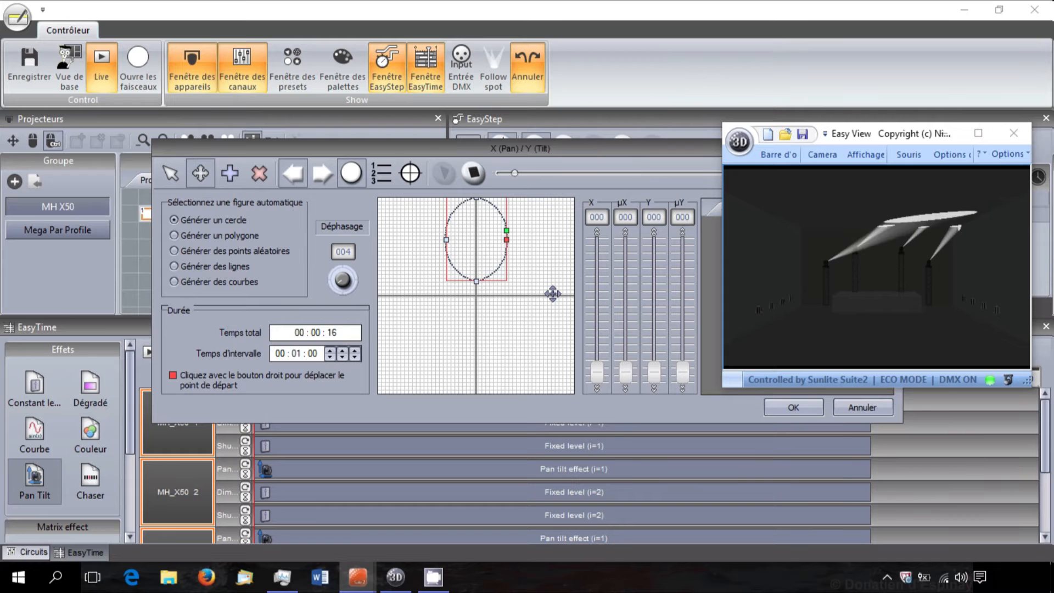
left_click(345, 351)
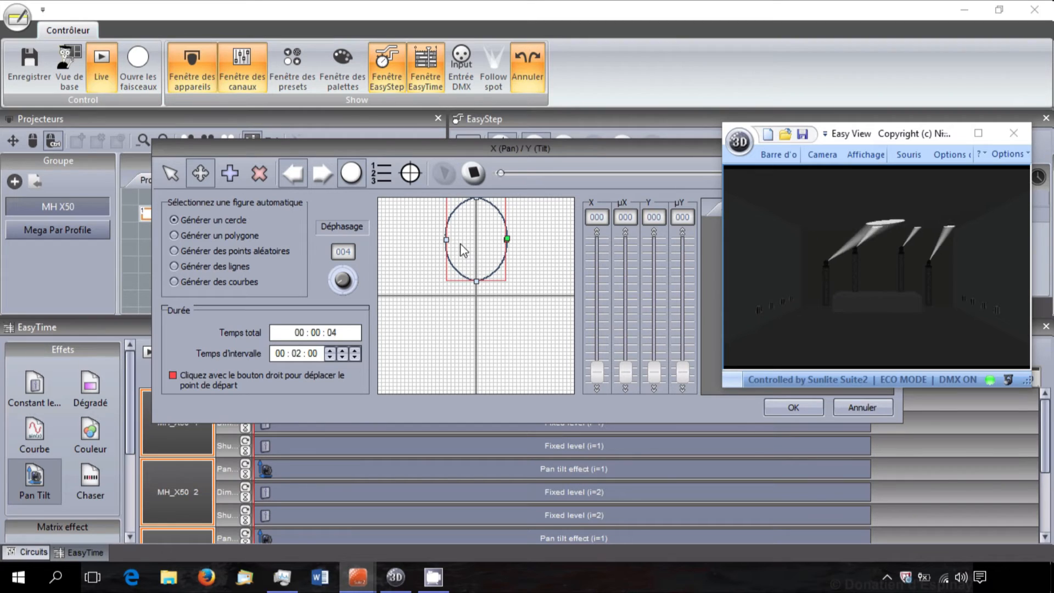
- Generate a two-point line figure and stretch it into a shallow diagonal crossing the grid's vertical axis in the upper half
left_click(241, 268)
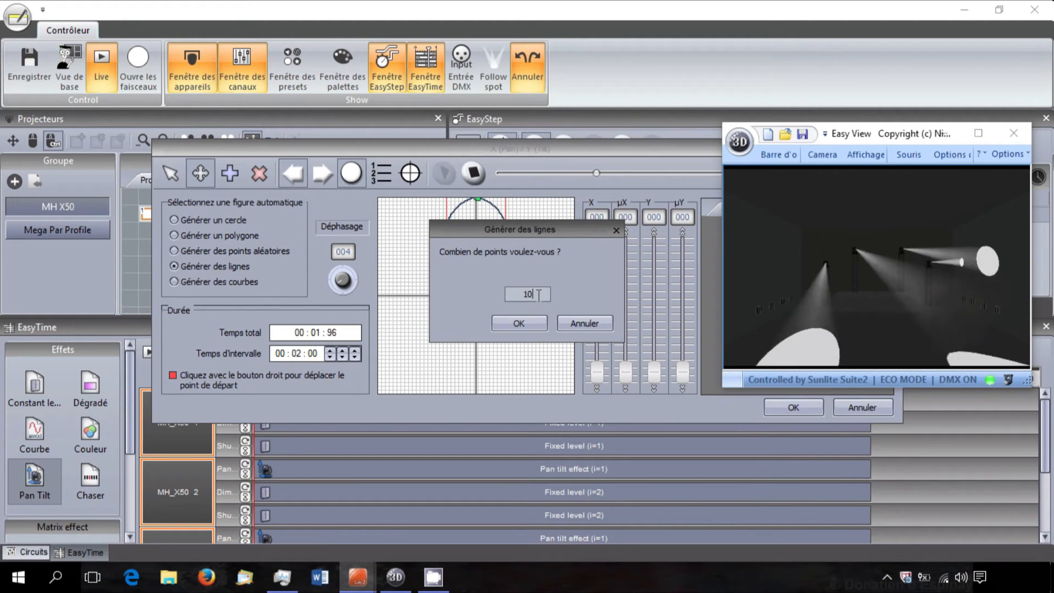
left_click_drag(539, 295, 490, 295)
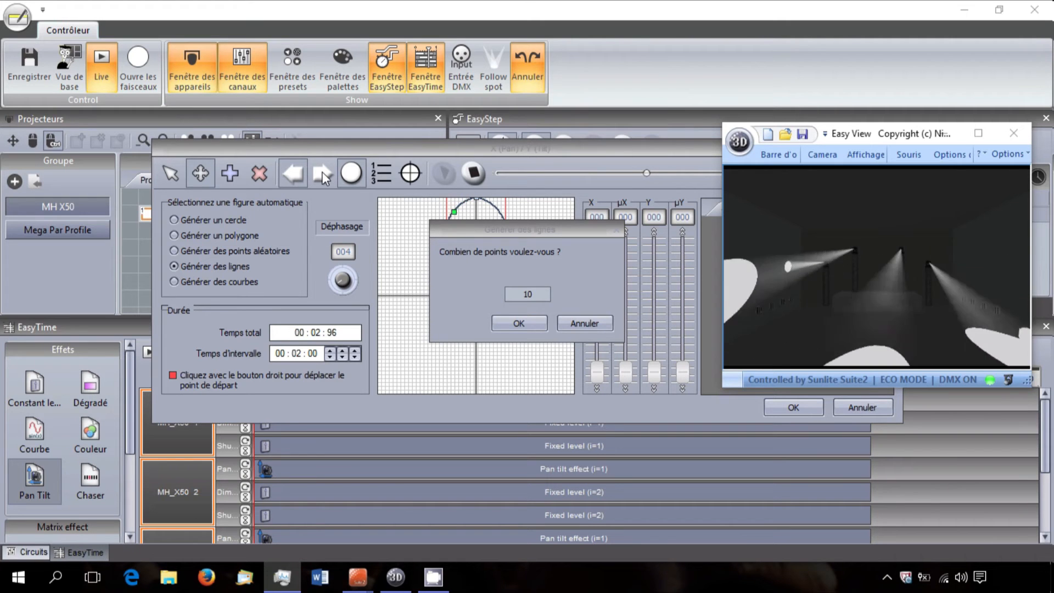
left_click(566, 242)
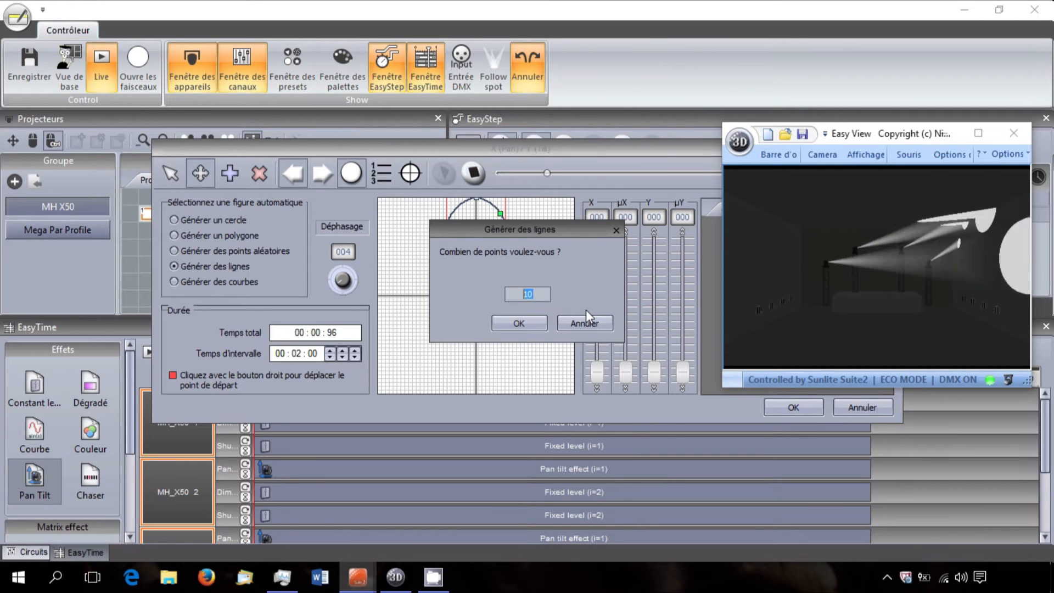
key("Return")
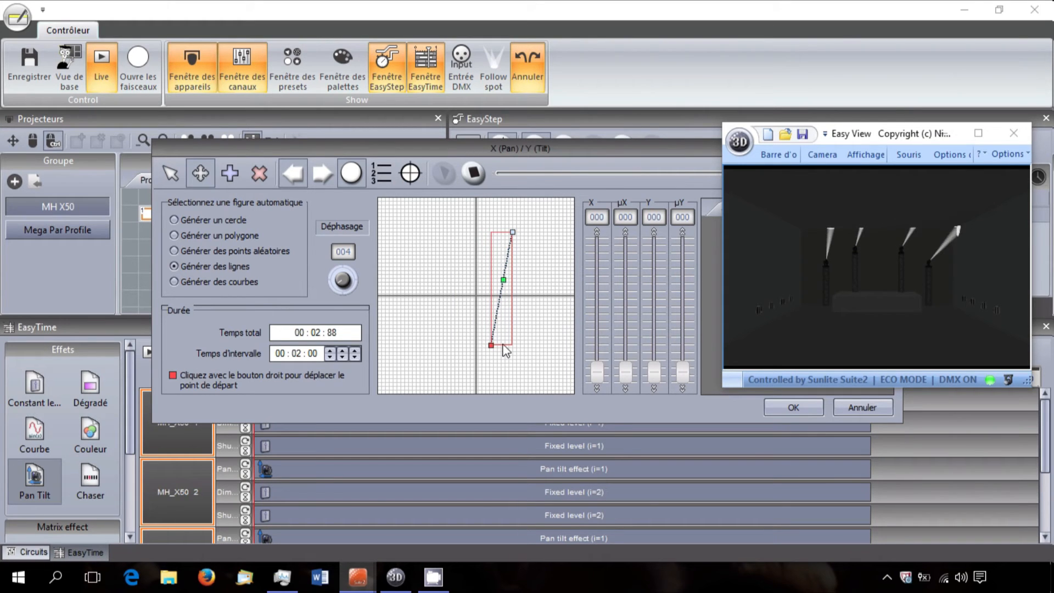
left_click_drag(491, 346, 499, 264)
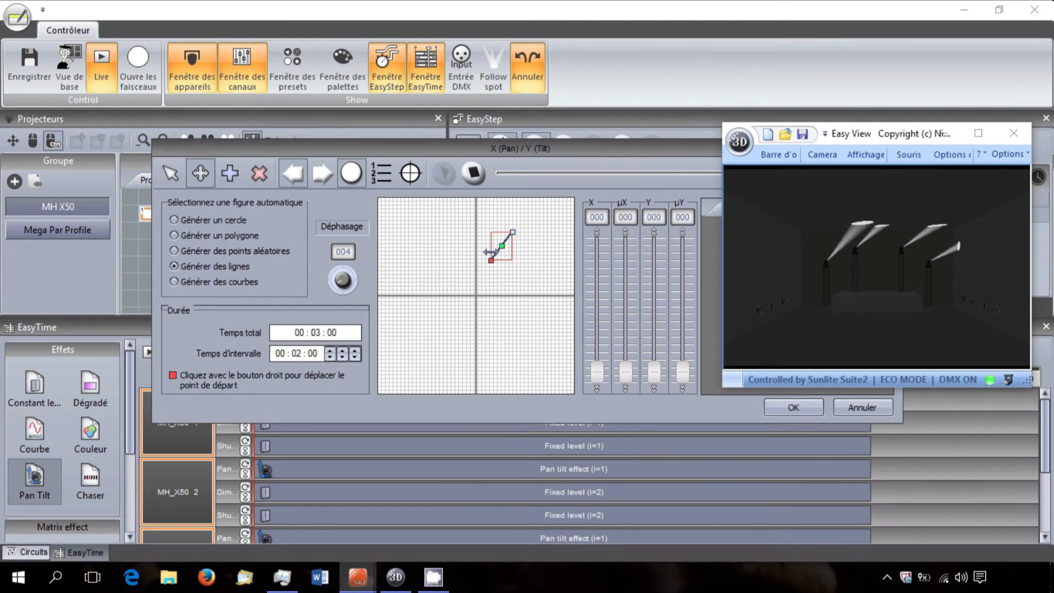
left_click_drag(490, 253, 479, 275)
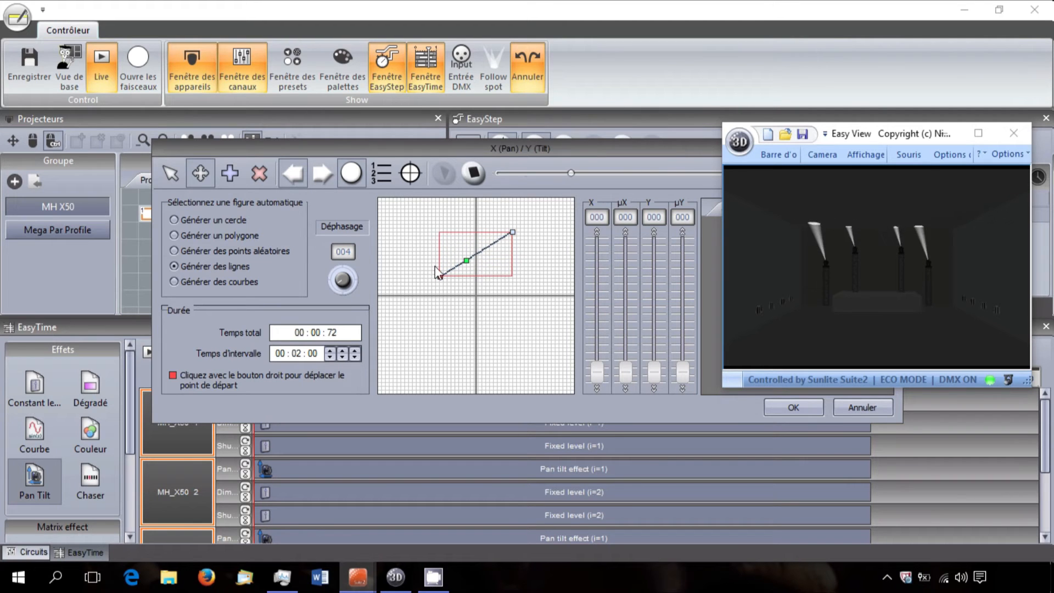
- Add a third point above the line's lower-left end and delete the original lower-left point, leaving a horizontal line
left_click(229, 175)
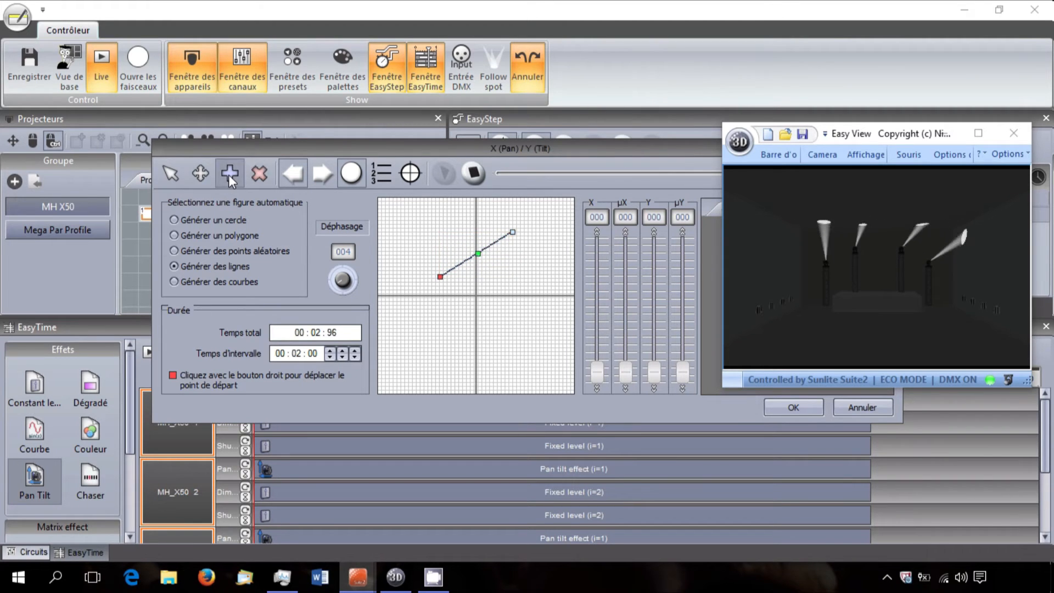
left_click(440, 232)
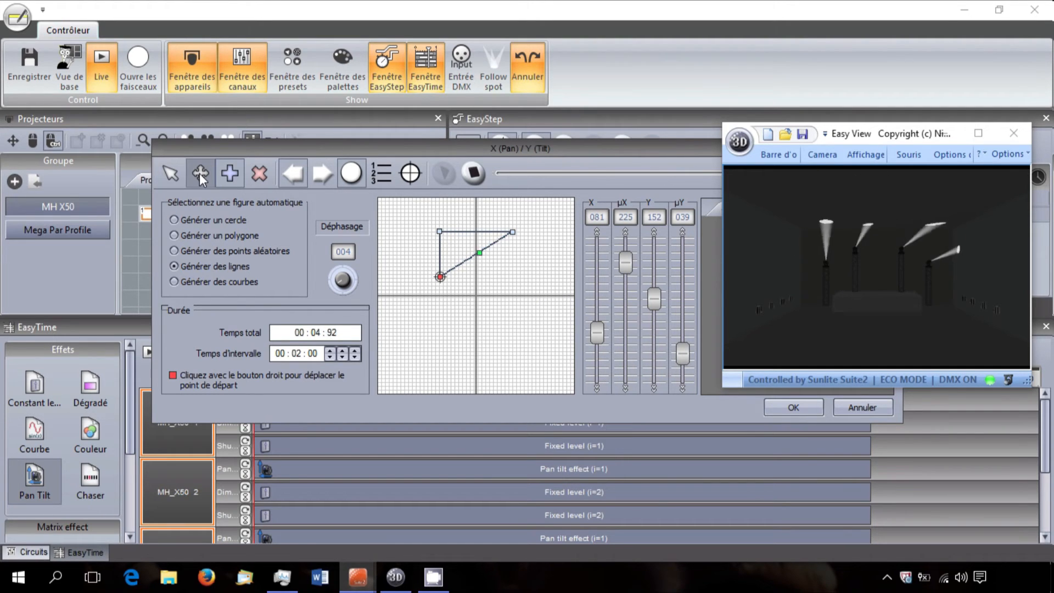
left_click(255, 169)
left_click(254, 171)
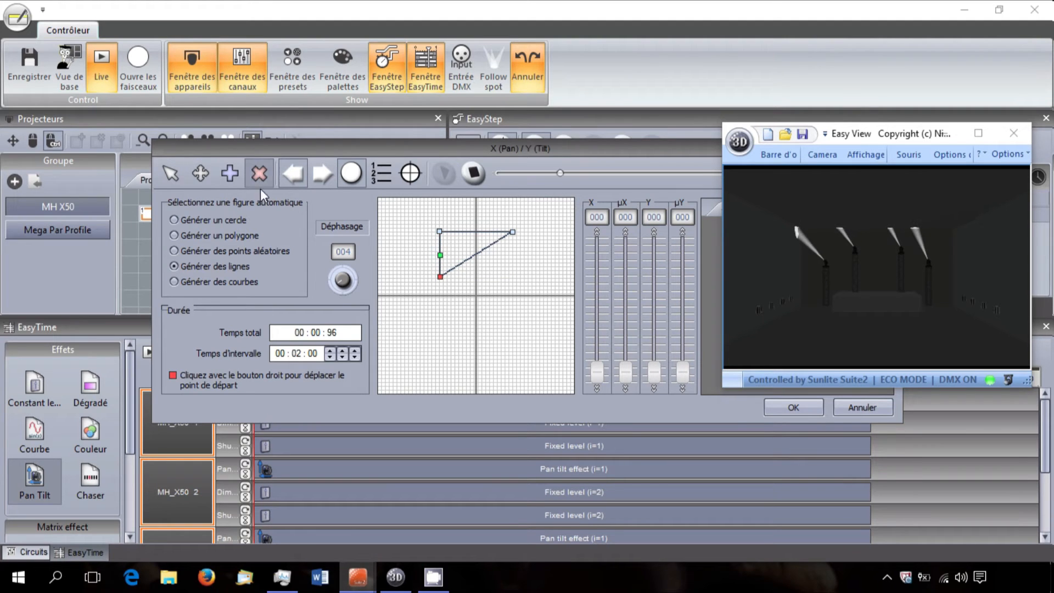
left_click(441, 278)
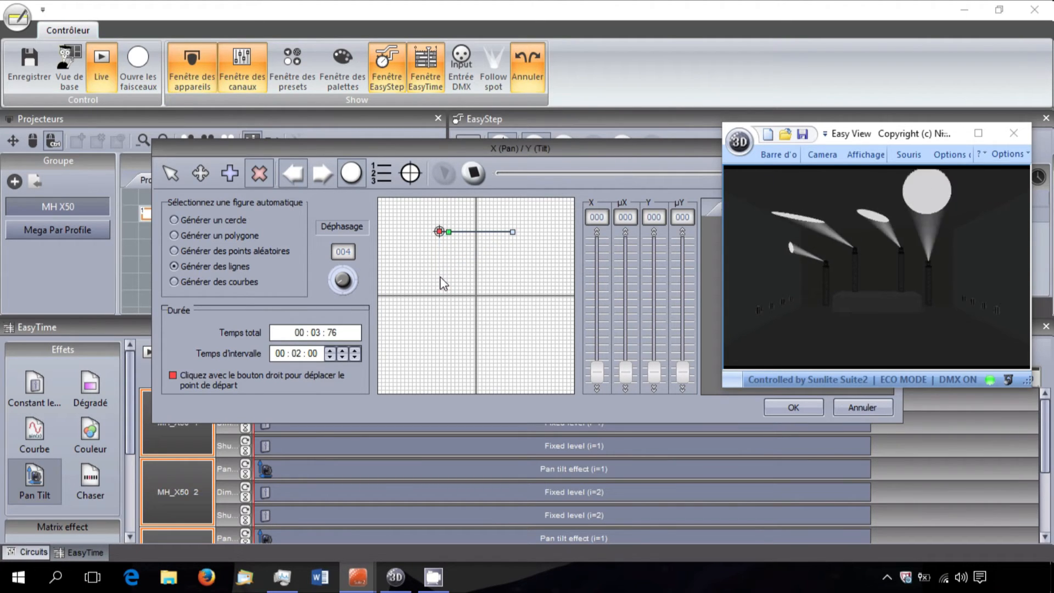
- Select the horizontal line's left point and fine-tune its X value to 80
left_click(202, 173)
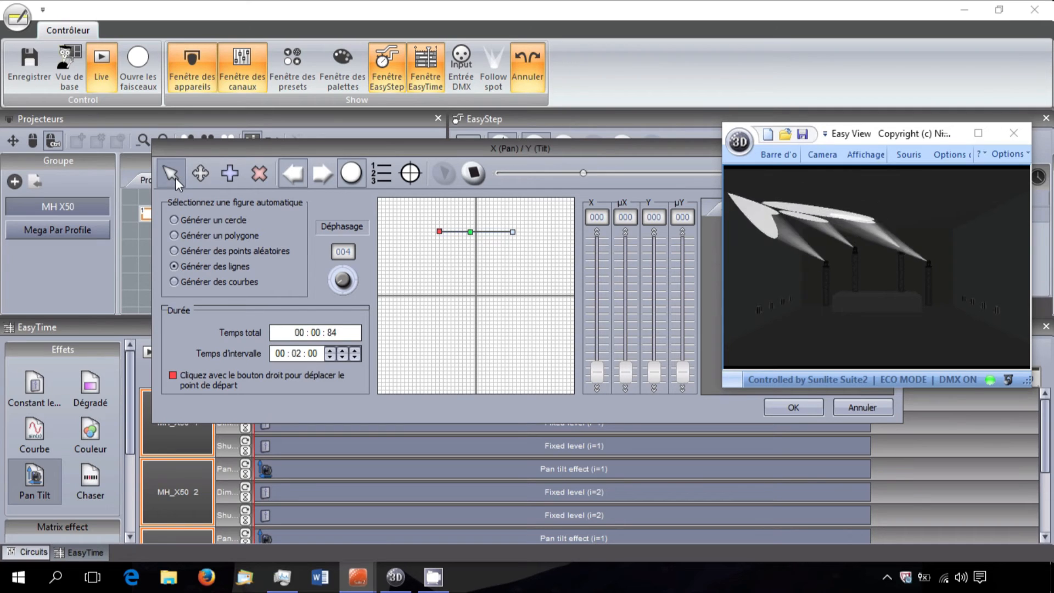
left_click(440, 232)
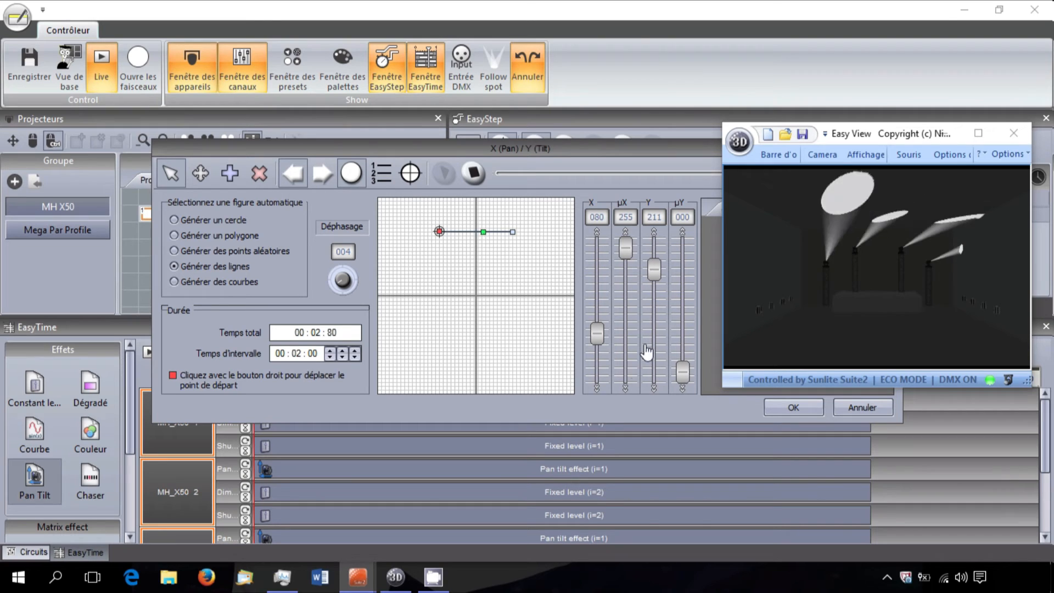
left_click(597, 390)
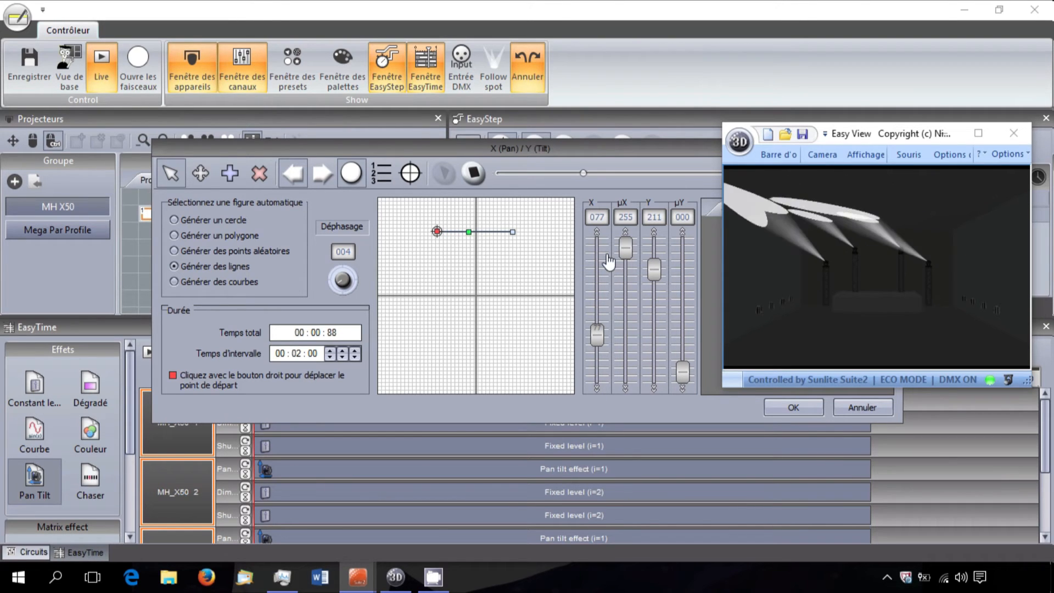
left_click(596, 233)
left_click(596, 232)
left_click(597, 233)
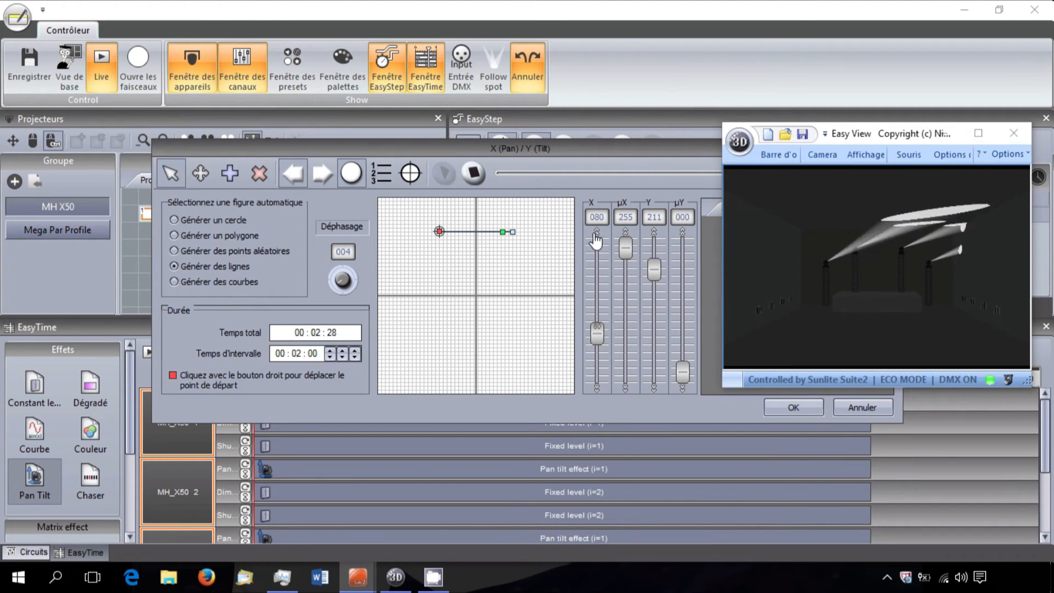
- Lower the left point's Y value to 189
left_click(654, 389)
left_click(654, 389)
left_click(654, 390)
left_click(654, 390)
left_click(654, 390)
left_click(655, 390)
left_click(655, 390)
left_click(656, 390)
left_click(655, 389)
left_click(654, 389)
left_click(654, 390)
left_click(655, 390)
left_click(654, 390)
left_click(655, 389)
left_click(654, 389)
left_click(654, 390)
left_click(654, 389)
left_click(654, 389)
left_click(655, 389)
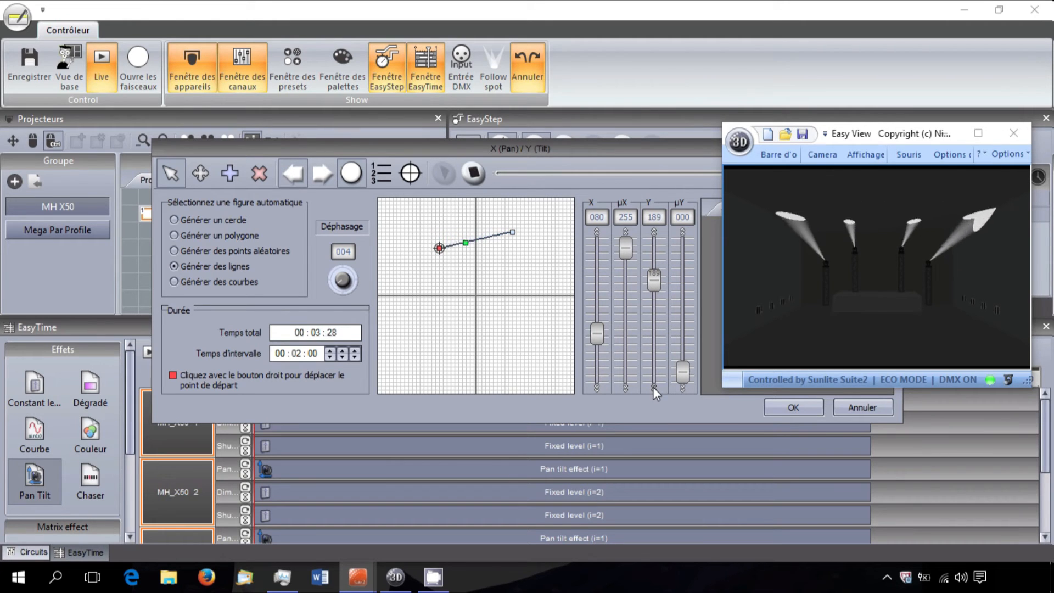
- Level the line by setting the right point's Y value to 189, and confirm the pan/tilt effect
left_click(514, 236)
left_click_drag(654, 270, 660, 275)
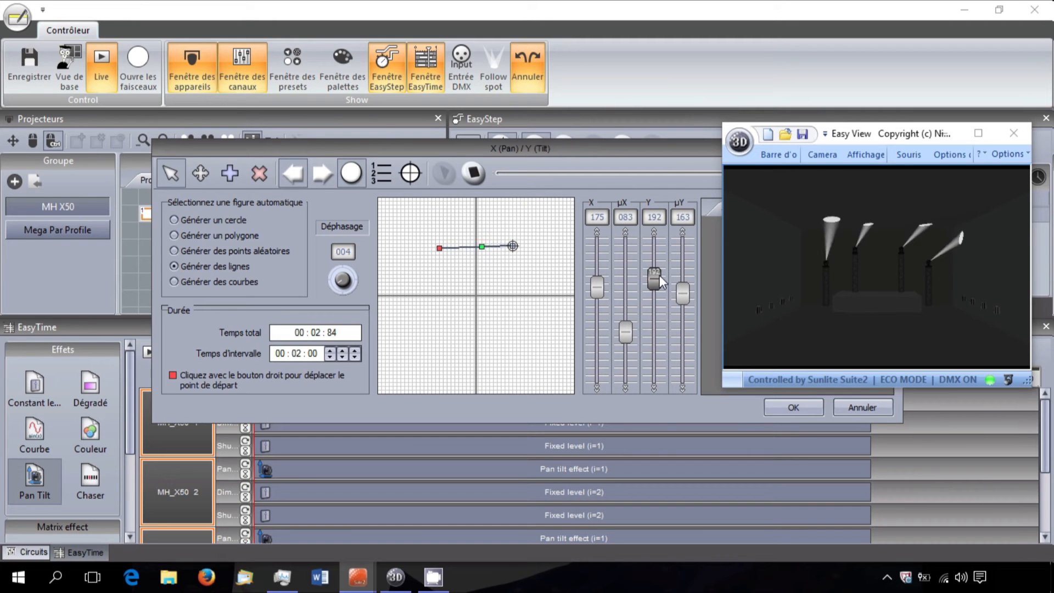
left_click(654, 389)
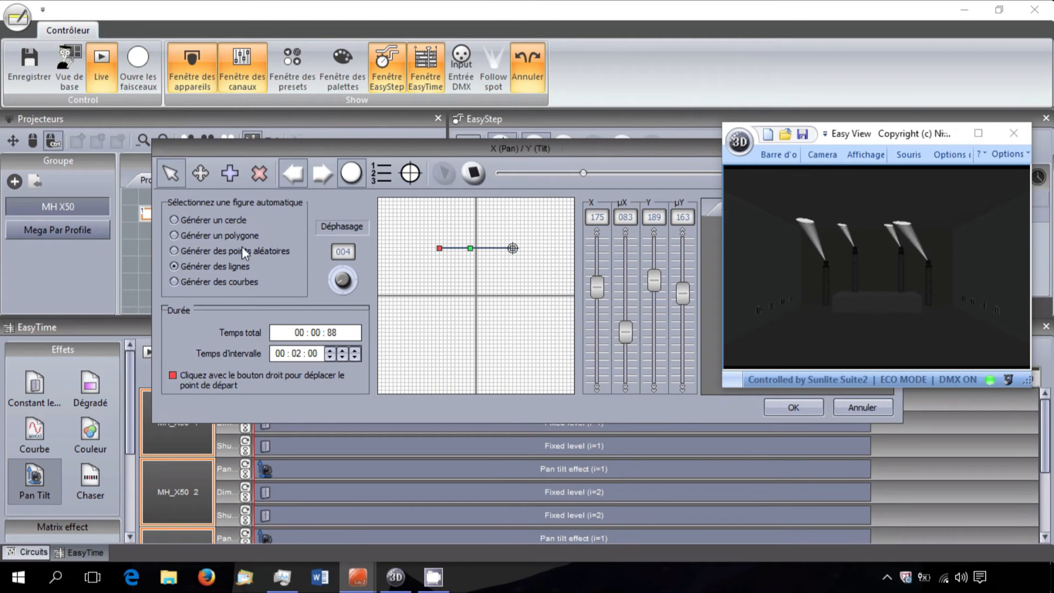
left_click_drag(478, 148, 238, 139)
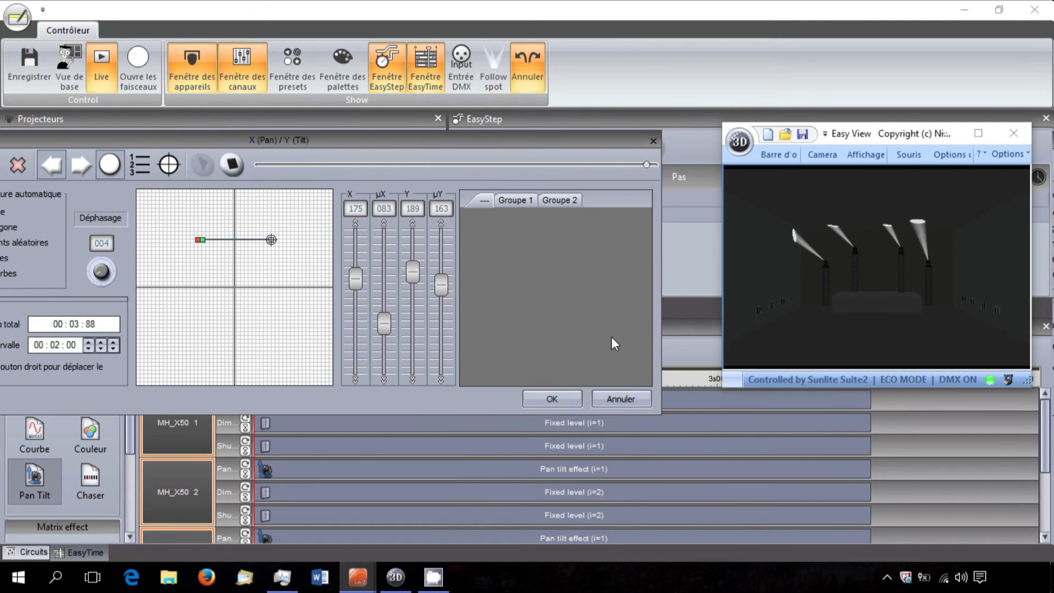
left_click(551, 399)
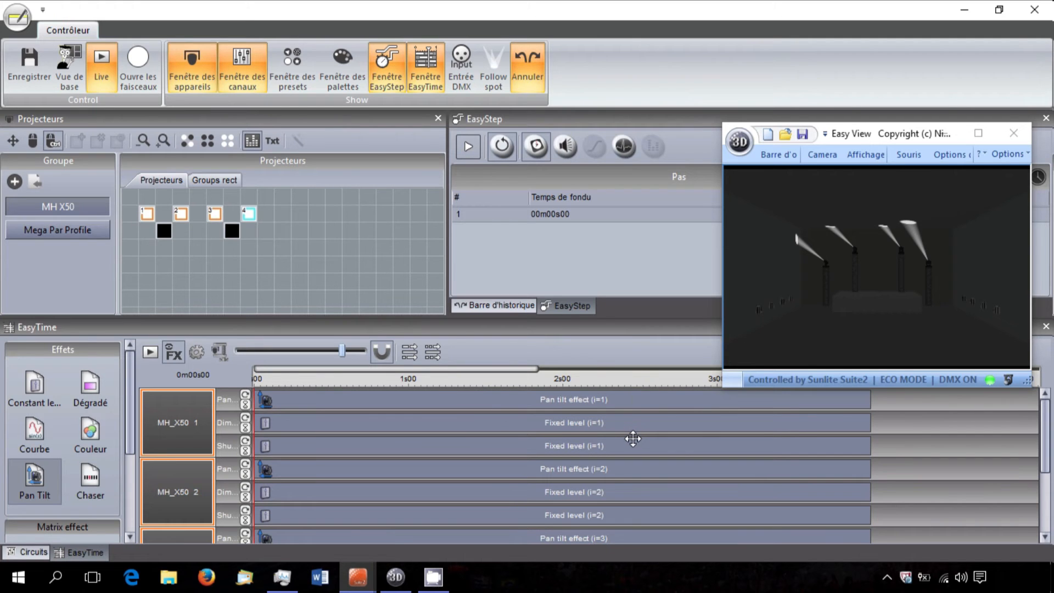
- Shorten the fixtures' dimmer blocks to end at 1 second and add a constant-level block with the dimmer at zero after them
mouse_move(633, 438)
mouse_move(869, 422)
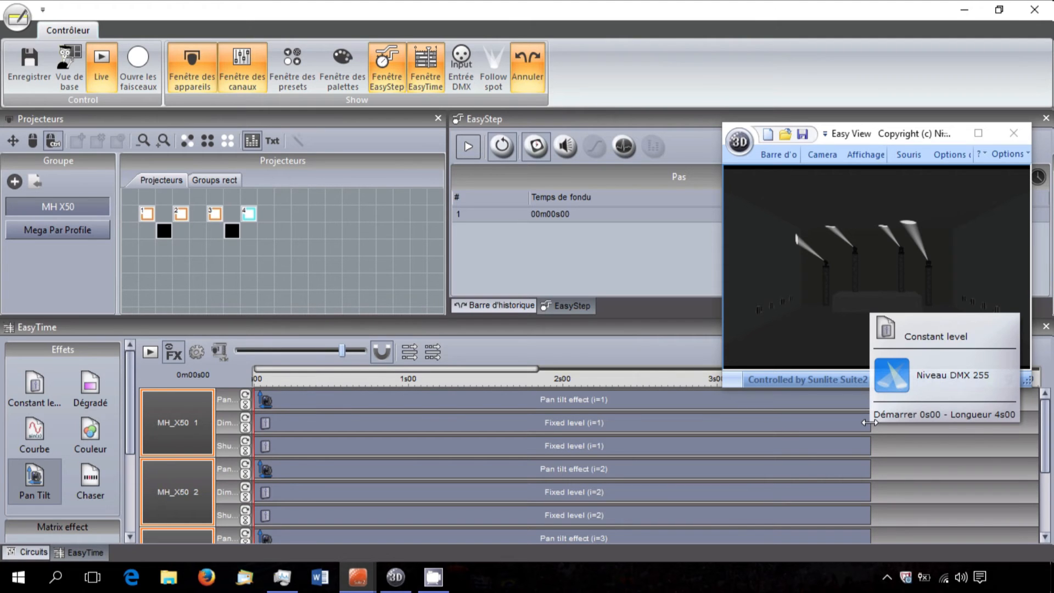
left_click_drag(869, 423, 408, 423)
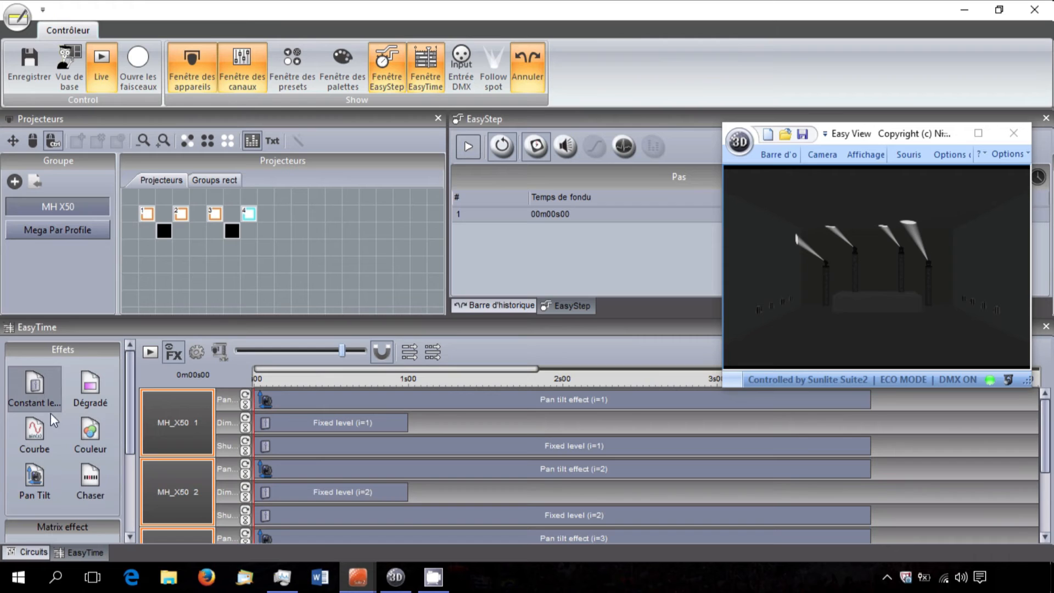
left_click_drag(47, 394, 492, 427)
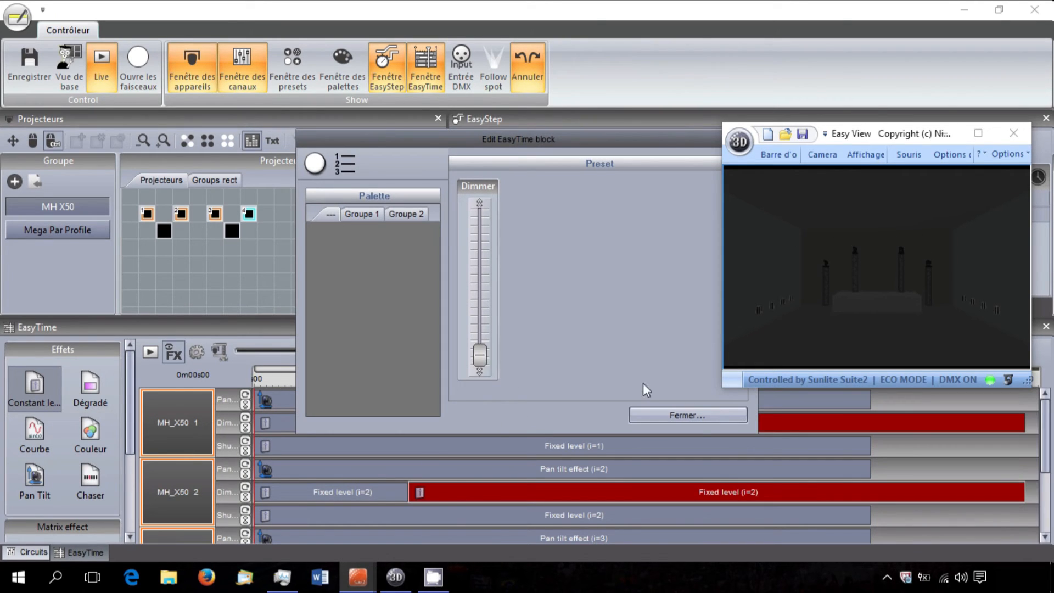
left_click(707, 416)
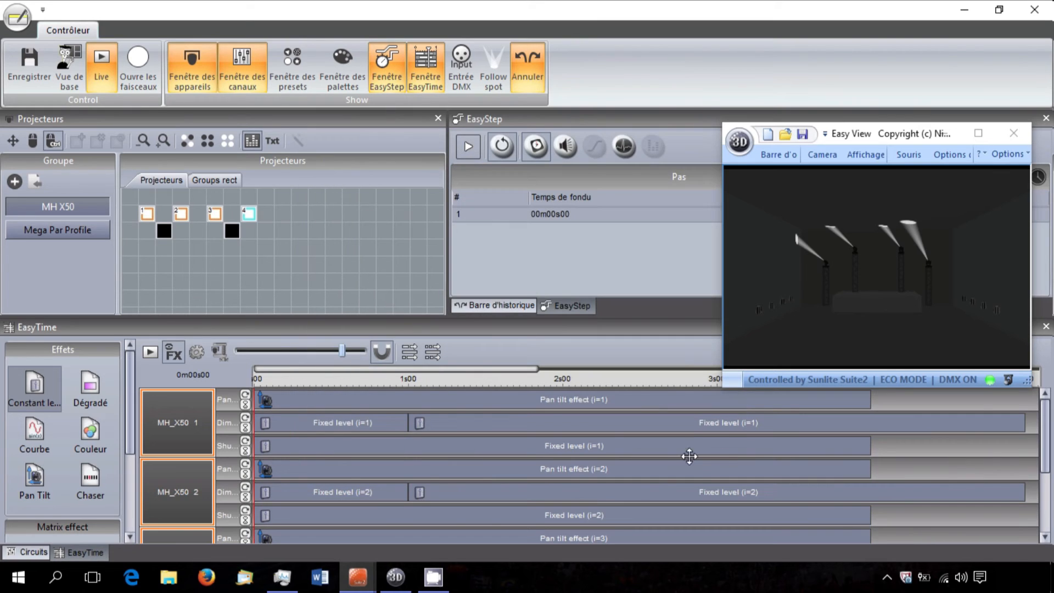
- Shorten the newly added zero-level dimmer blocks to end at 2 seconds on the timeline
left_click_drag(344, 351, 314, 355)
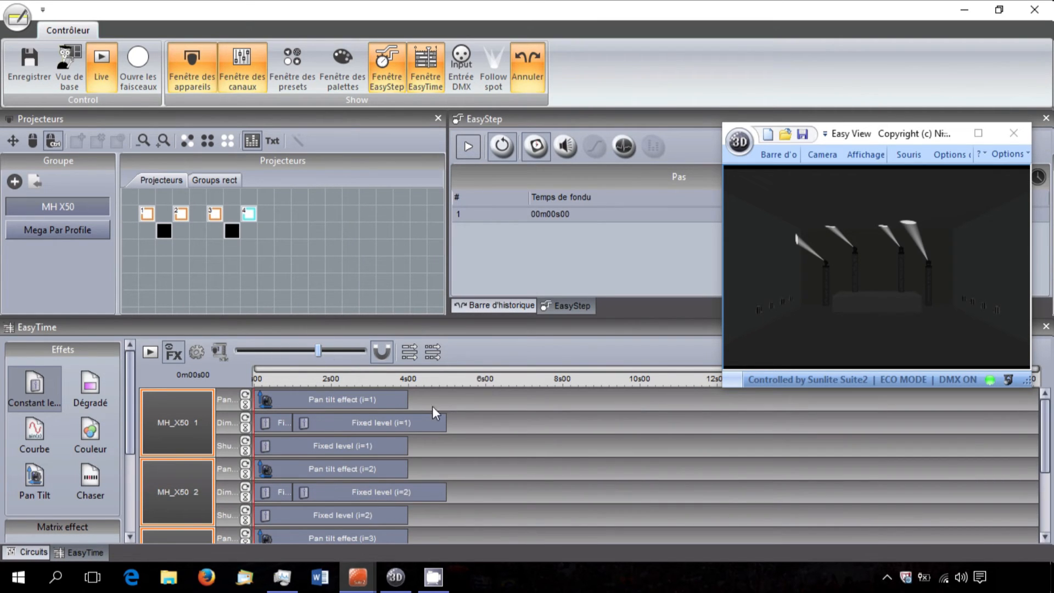
left_click_drag(446, 423, 331, 422)
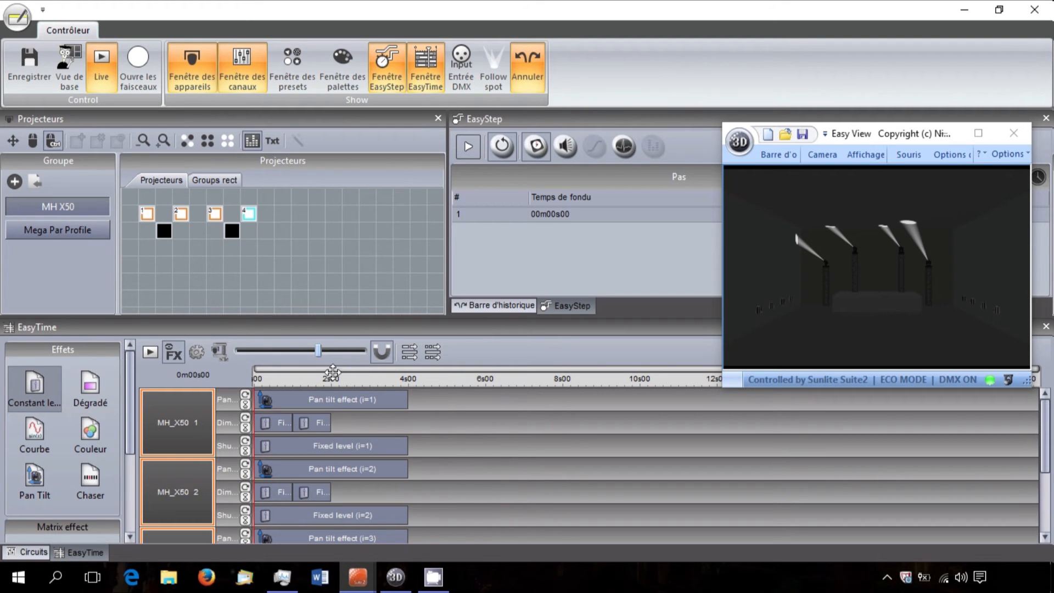
left_click_drag(319, 352, 342, 350)
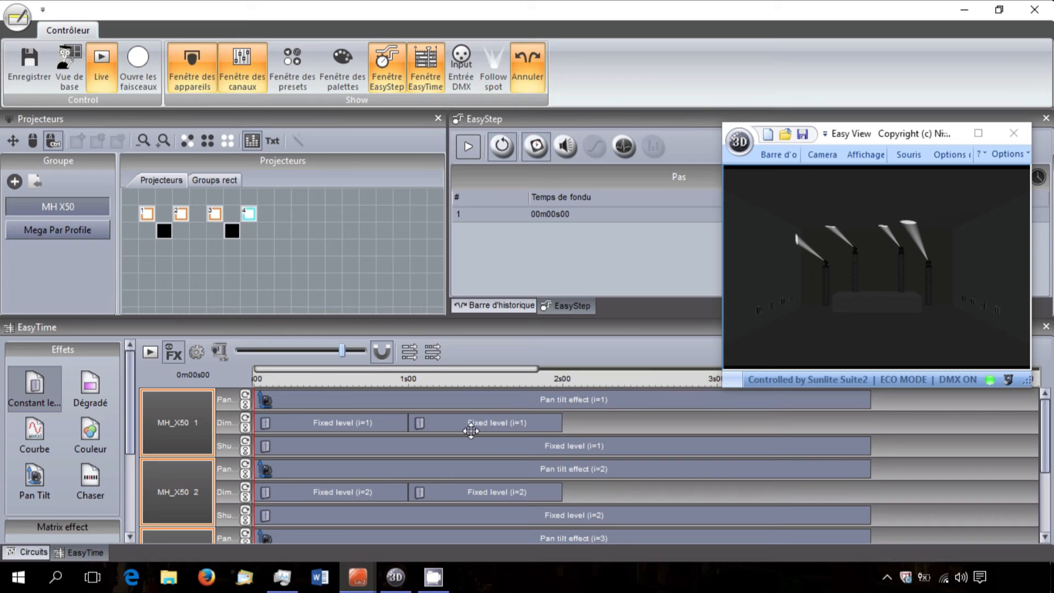
- Set the duration of the zero-level dimmer blocks to about a quarter of a second
right_click(467, 421)
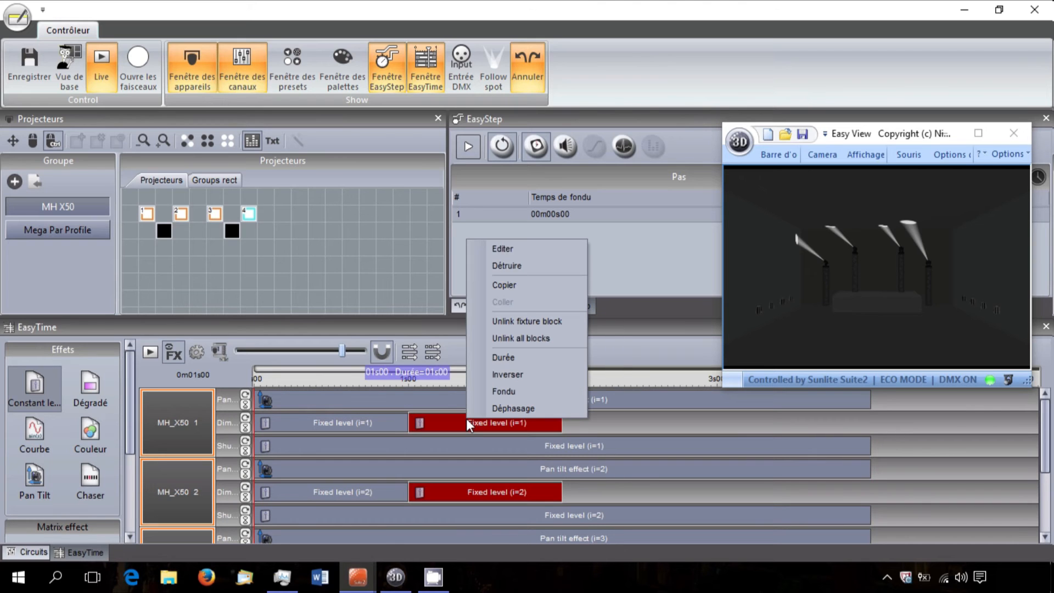
left_click(530, 358)
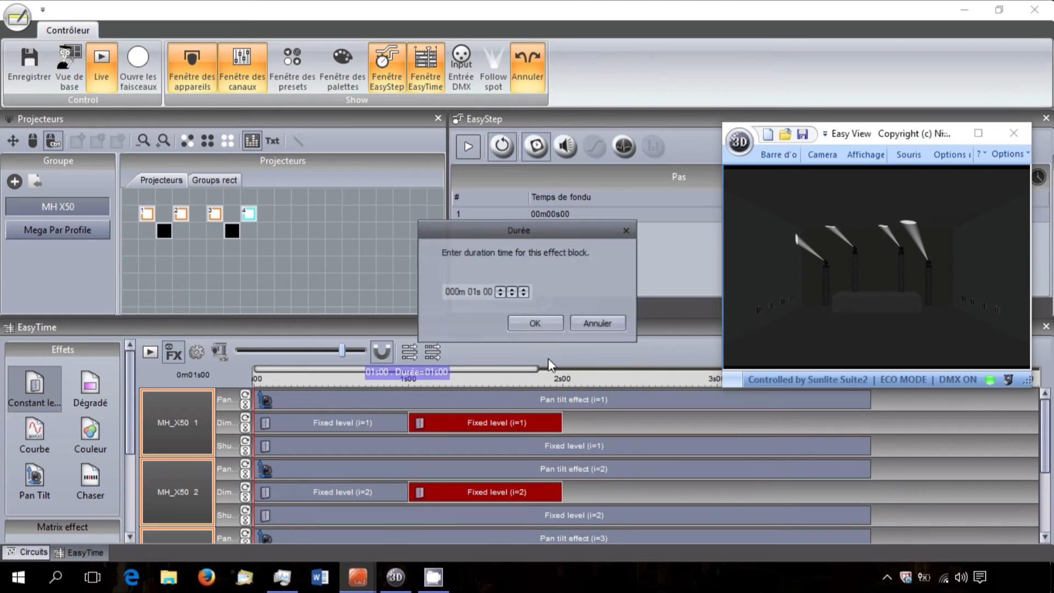
left_click(511, 296)
left_click(521, 290)
left_click(521, 289)
left_click(520, 290)
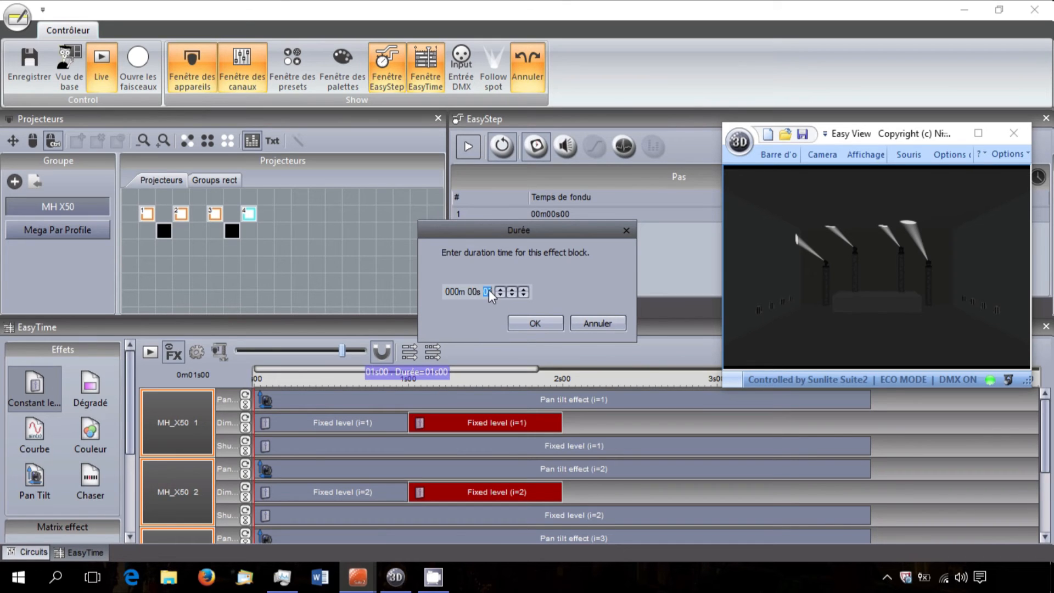
key("Return")
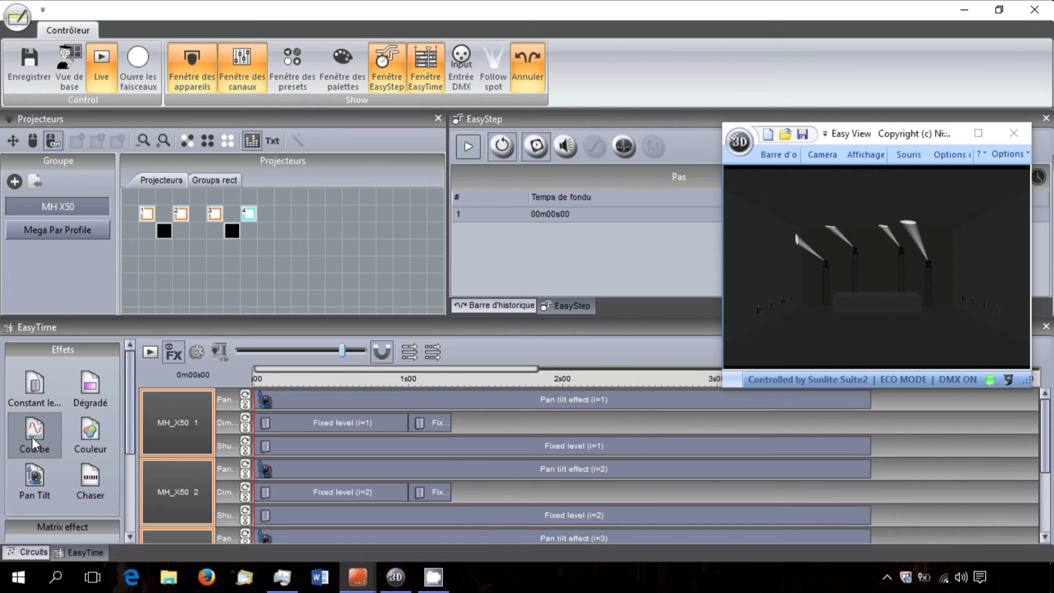
- Append a constant-level block at full dimmer after the short blackout, end it at 4 seconds, and play the sequence
left_click_drag(41, 391, 522, 421)
left_click_drag(479, 355, 480, 204)
left_click(687, 416)
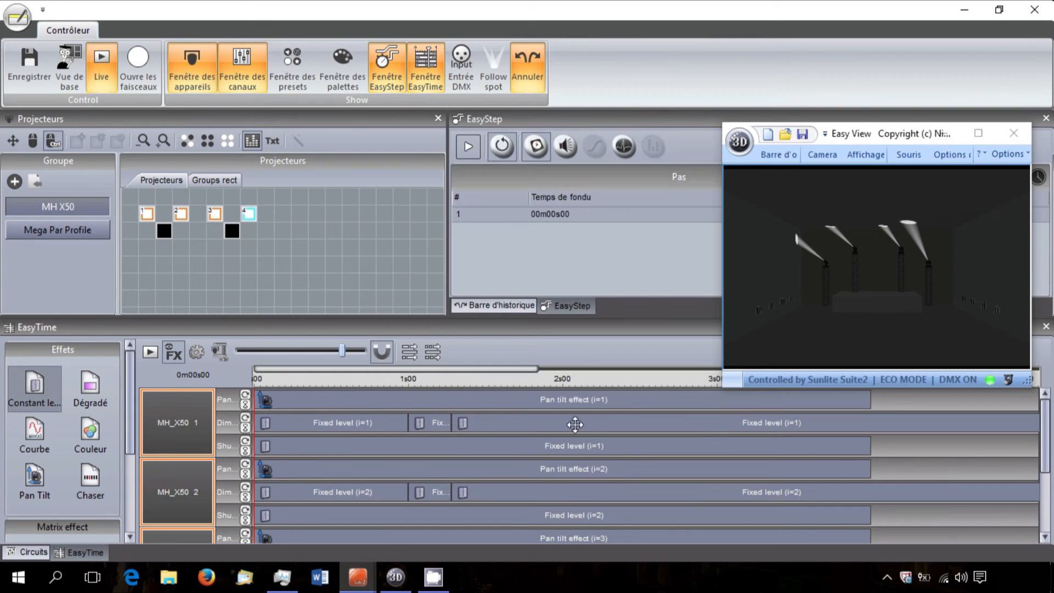
left_click_drag(340, 351, 330, 351)
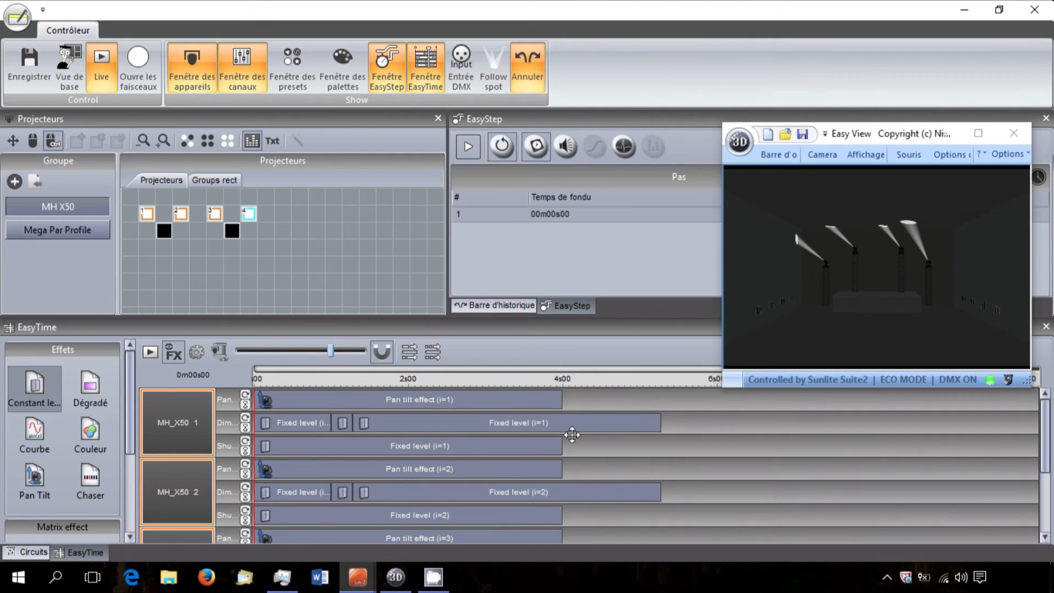
left_click_drag(660, 428, 598, 426)
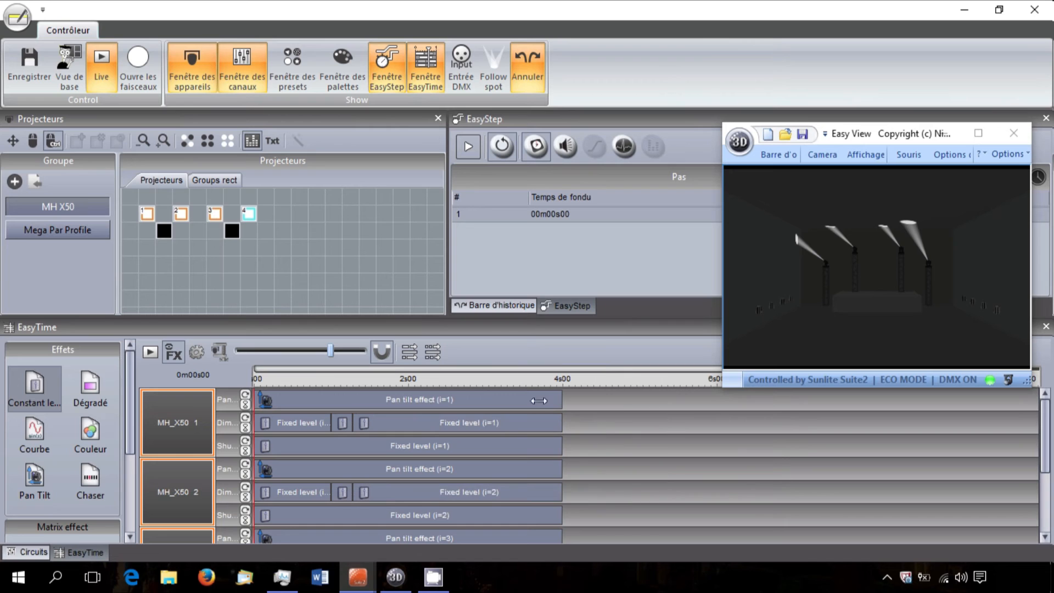
left_click(150, 354)
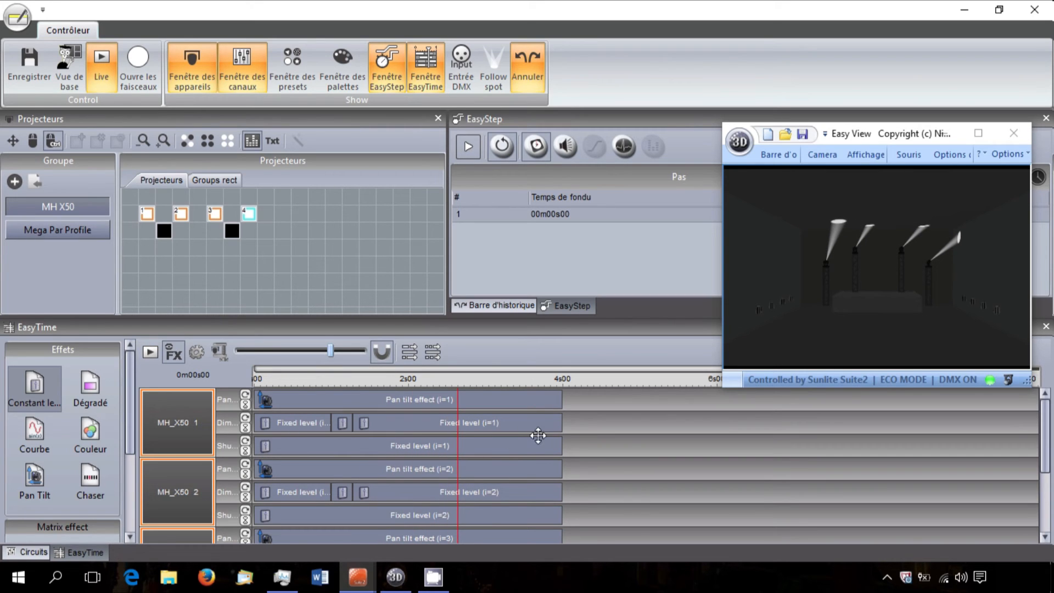
- Shorten the shutter blocks to end at 3 seconds and append a constant-level strobe block that ends at 4 seconds, playing the result
left_click_drag(559, 447, 485, 448)
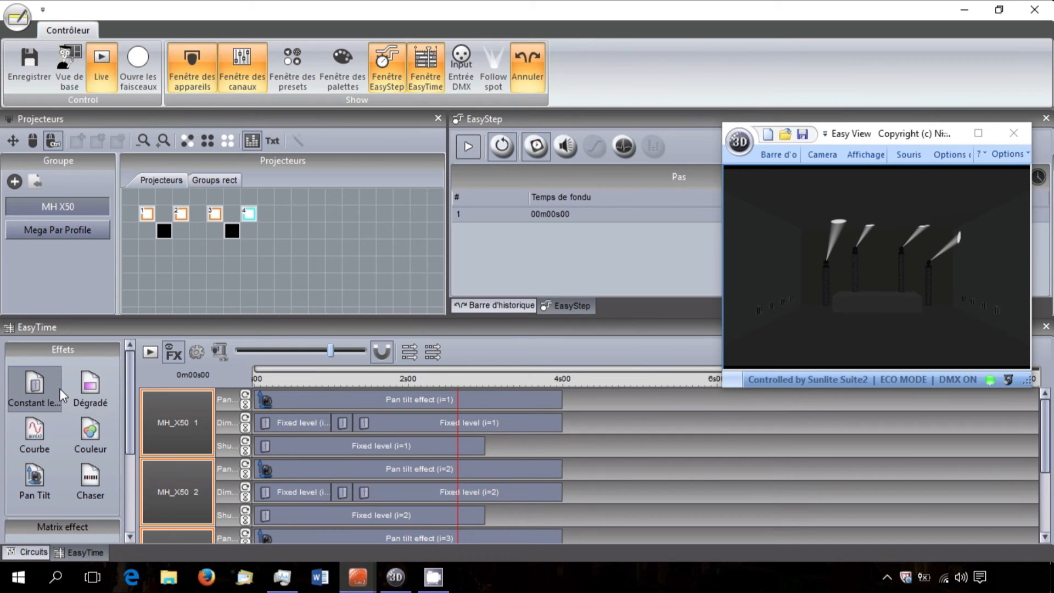
left_click_drag(40, 390, 576, 440)
left_click(474, 250)
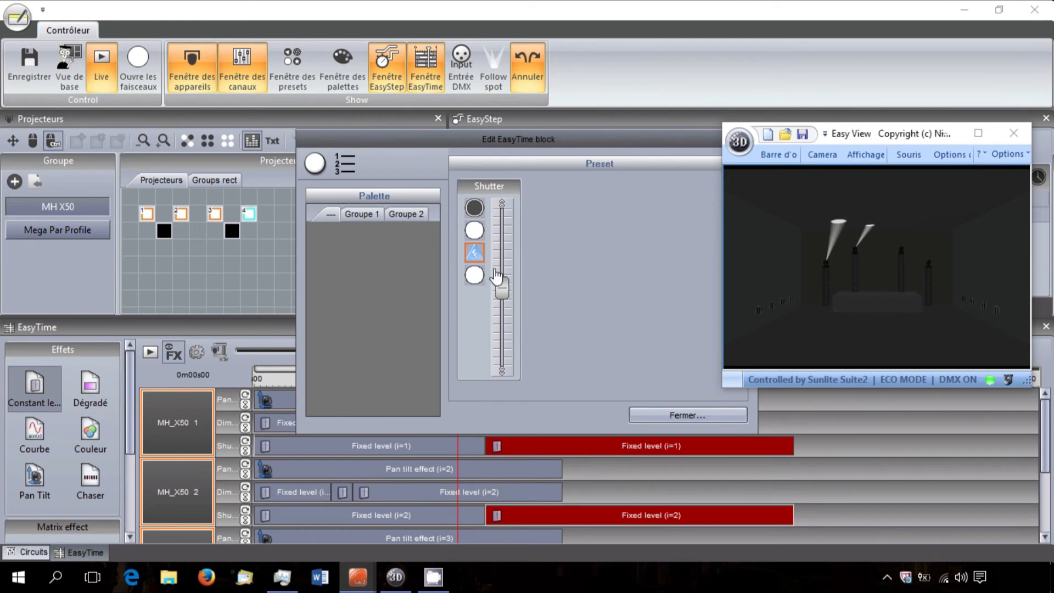
left_click(667, 416)
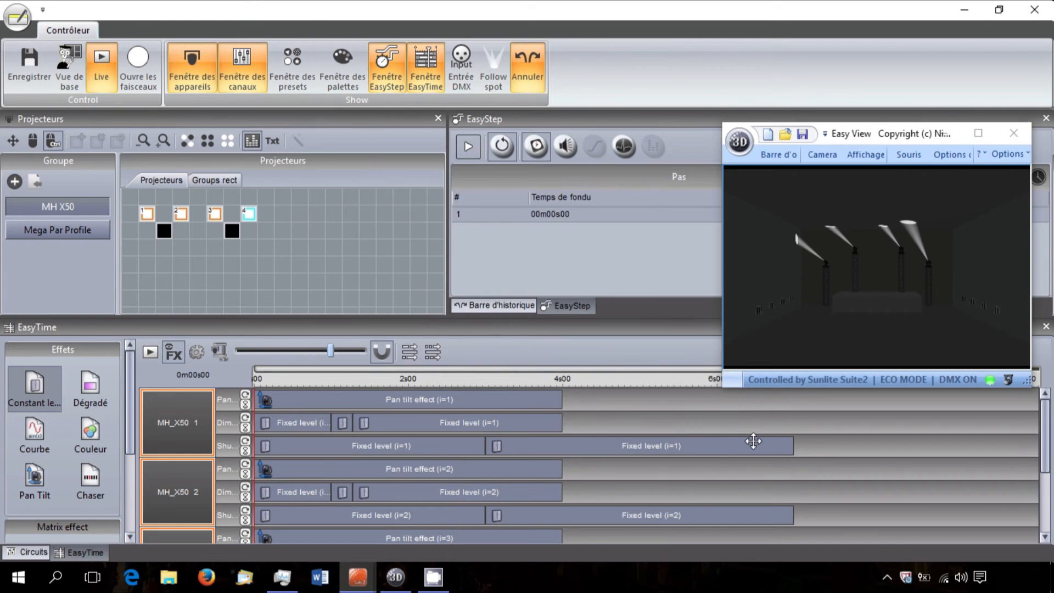
left_click_drag(795, 446, 563, 447)
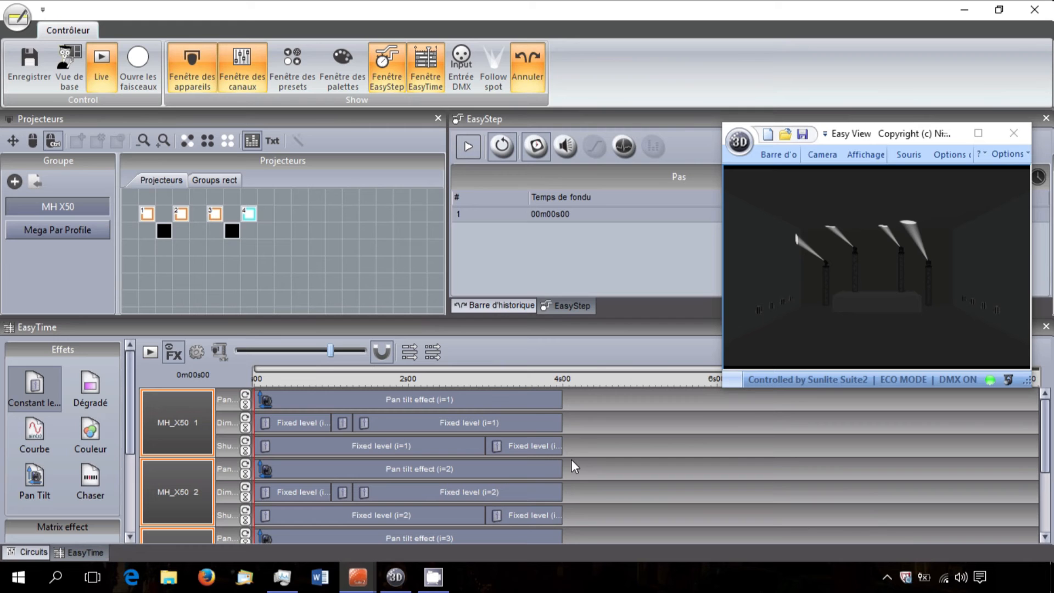
left_click(149, 352)
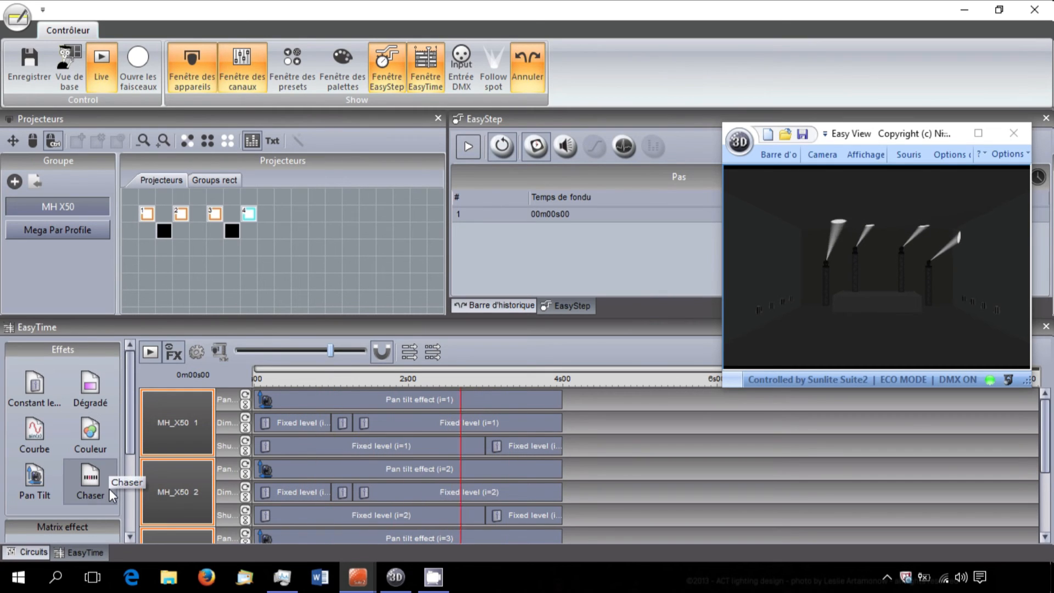
- Delete the constant-level strobe blocks from the end of the fixtures' shutter tracks
right_click(528, 448)
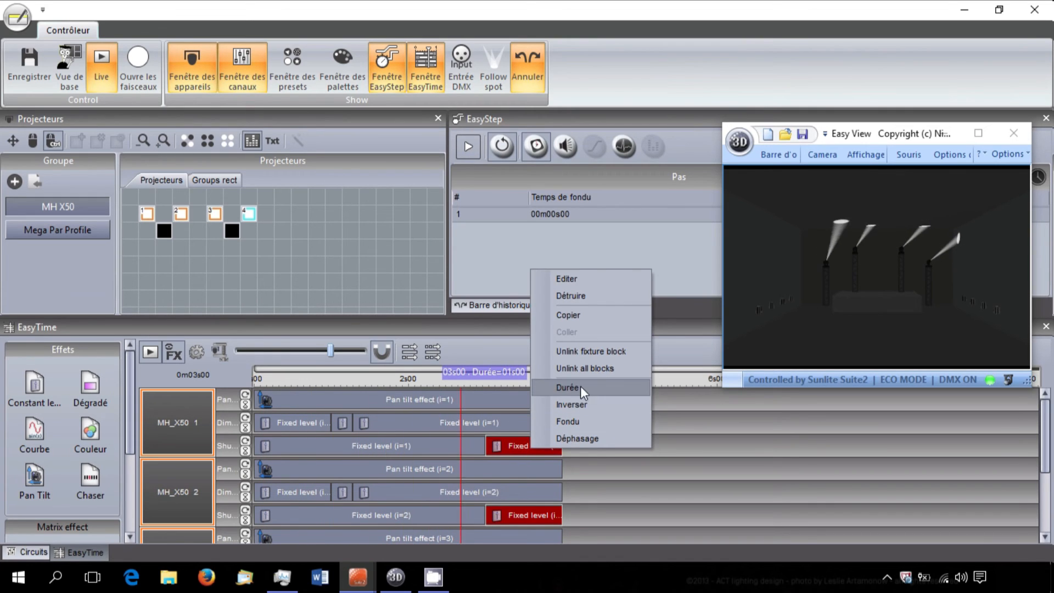
left_click(595, 299)
left_click(471, 314)
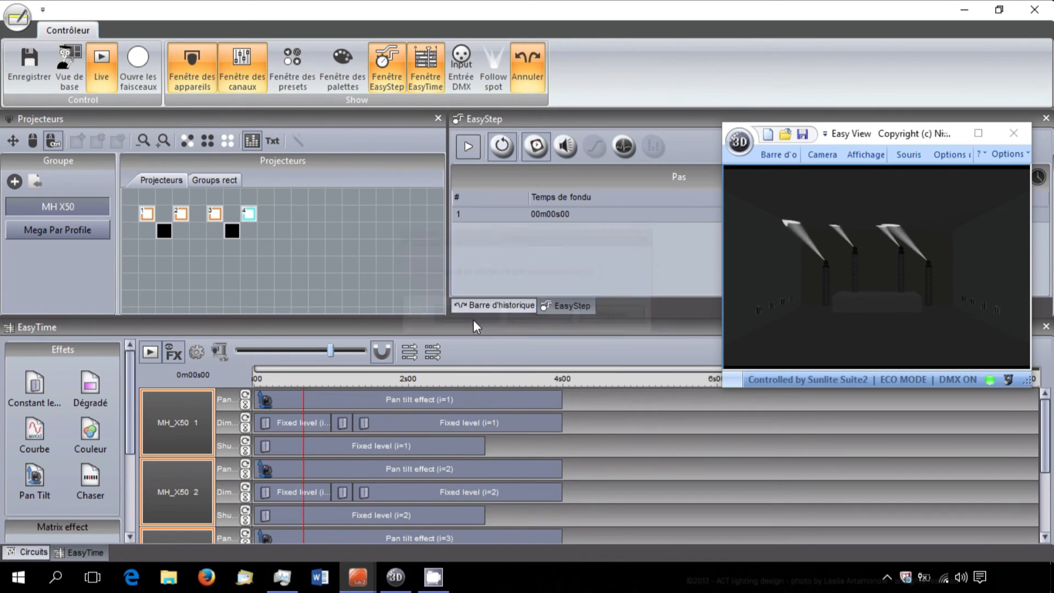
- Add a Chaser effect block after the shutter blocks and preview it with the Chaser3 effect type
left_click_drag(90, 476, 538, 444)
left_click(406, 197)
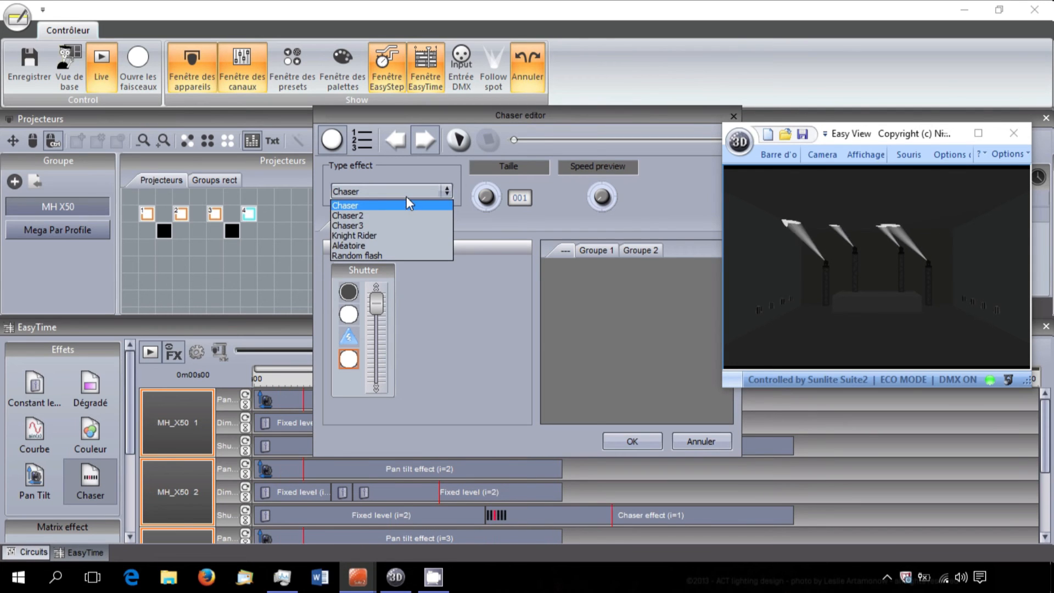
left_click(410, 221)
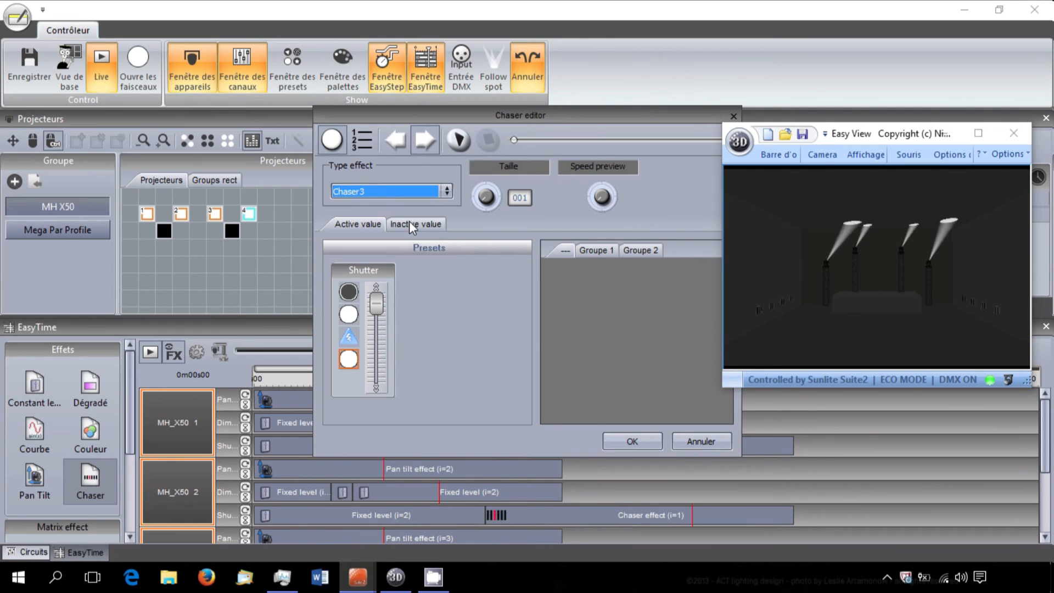
left_click(459, 142)
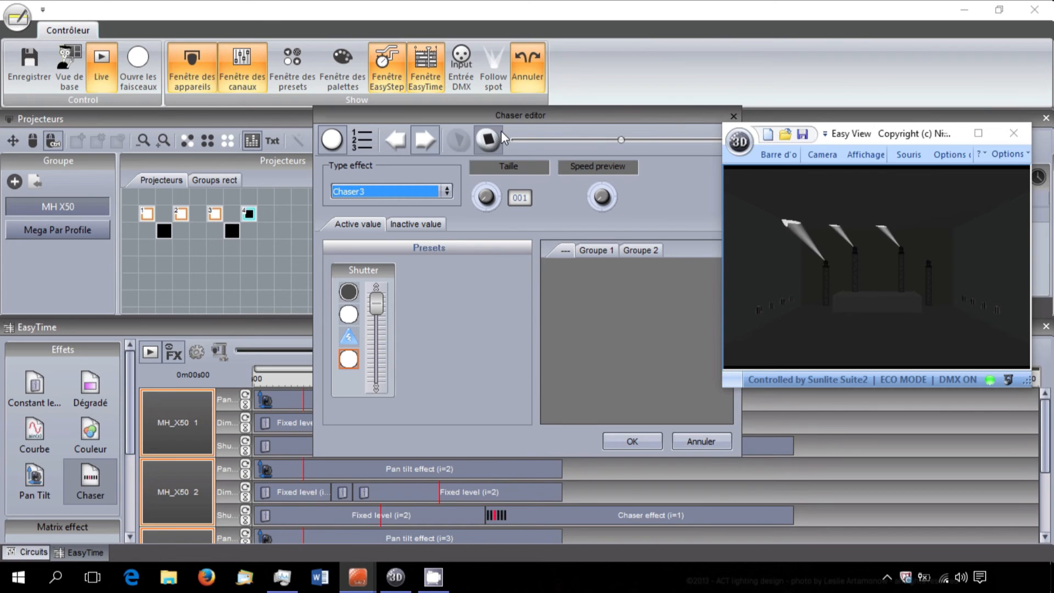
left_click(371, 310)
- Set the shutter chaser to the Aléatoire type with size 002 and shorten its blocks to end at 4 seconds
left_click(448, 191)
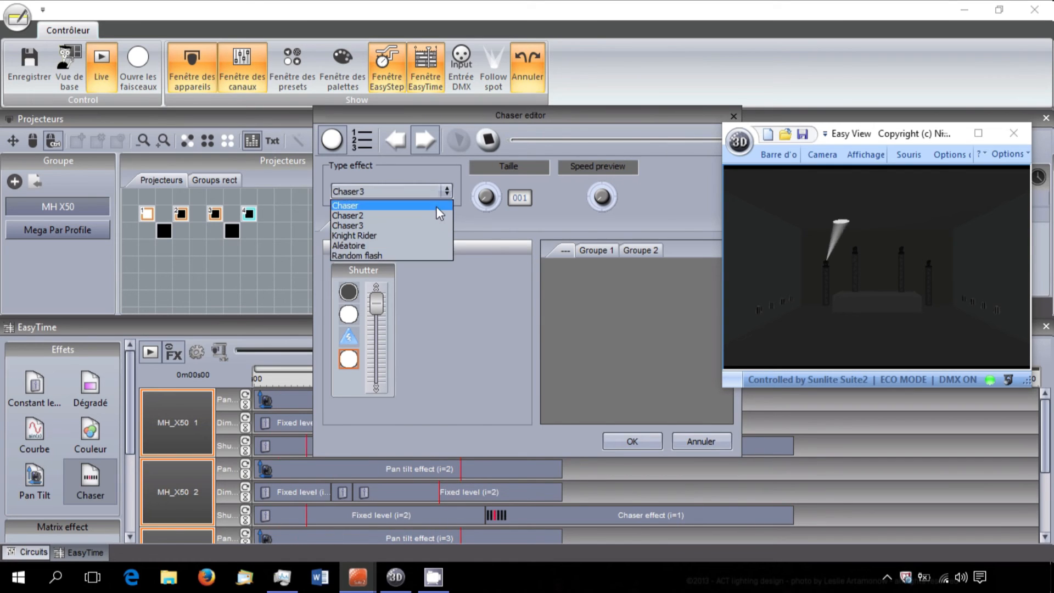
left_click(407, 242)
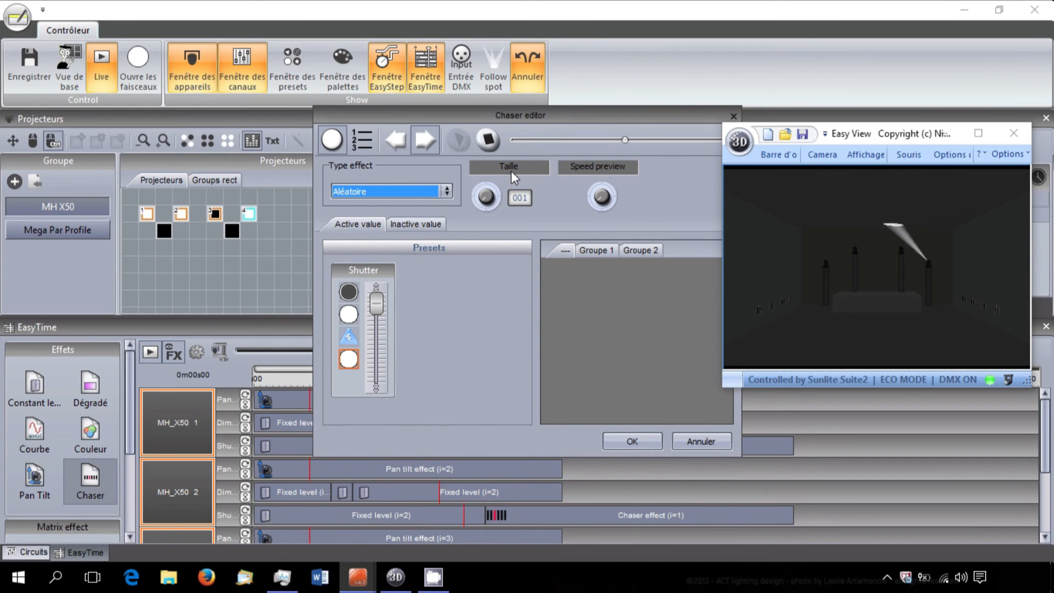
mouse_move(493, 188)
left_mouse_down()
mouse_move(505, 222)
mouse_move(491, 186)
left_mouse_up()
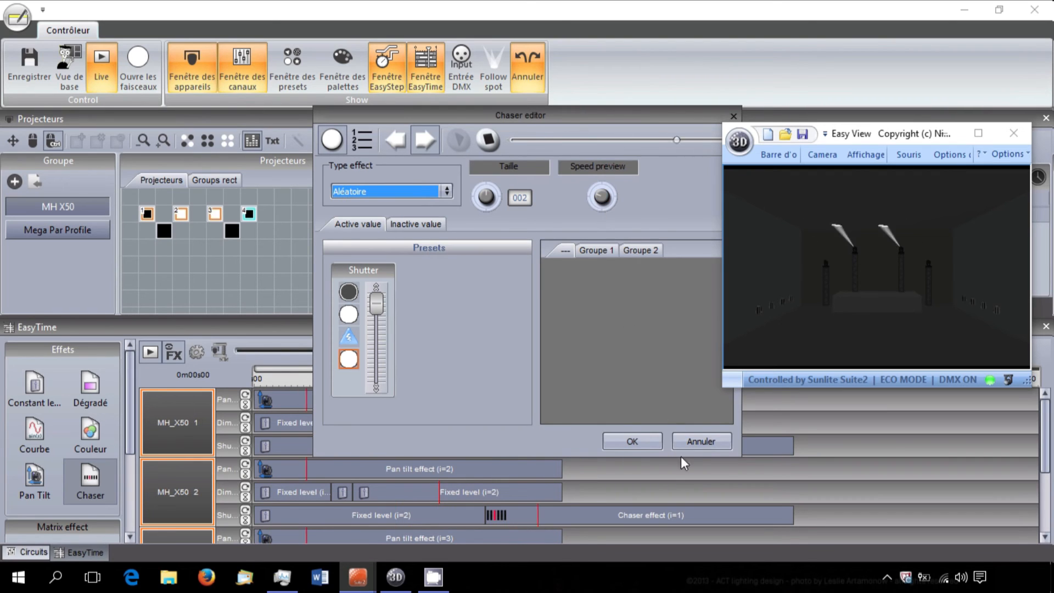
left_click(634, 439)
left_click_drag(793, 446, 562, 445)
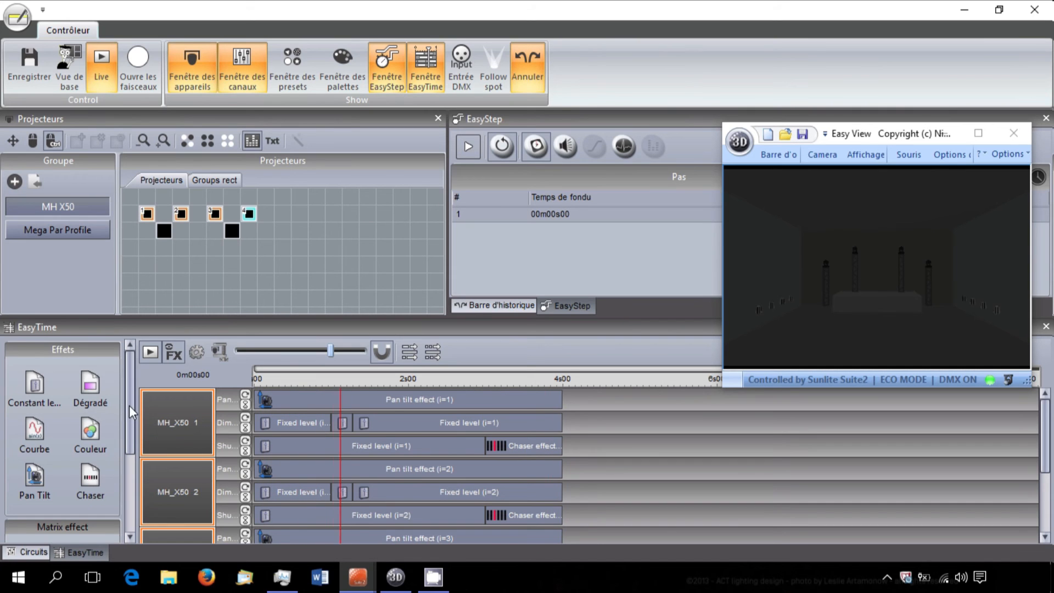
- Examine the available matrix effects and the options offered for the pan/tilt block of fixture MH_X50 1
left_click_drag(127, 402, 134, 483)
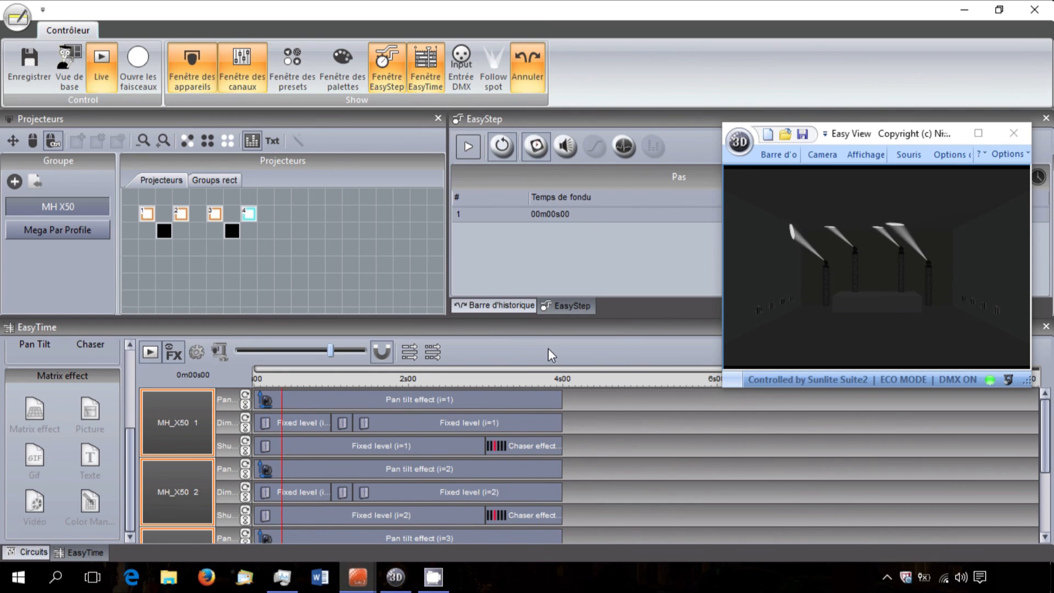
left_click(189, 421)
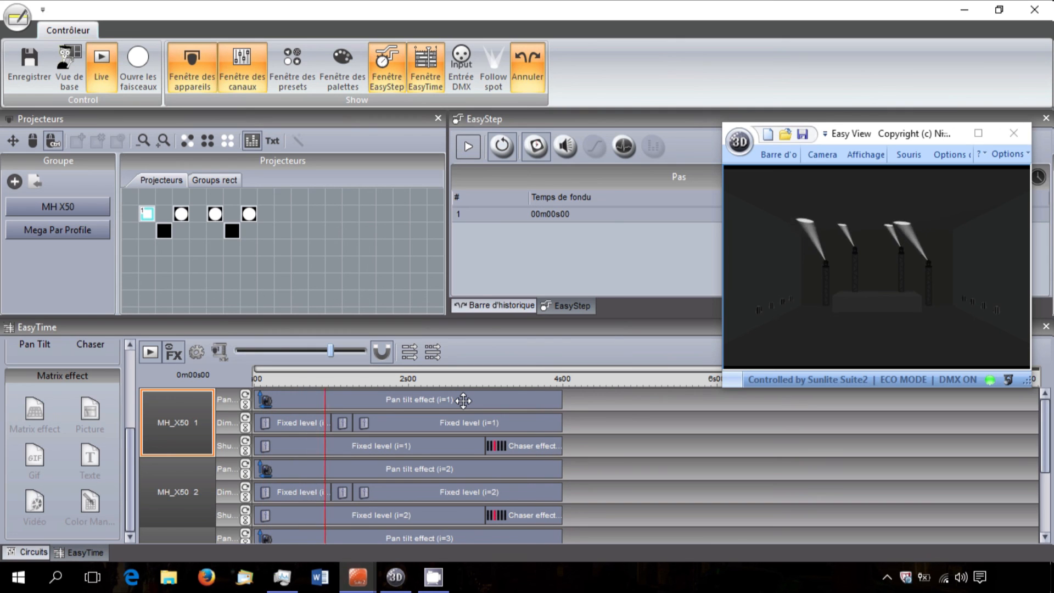
right_click(464, 401)
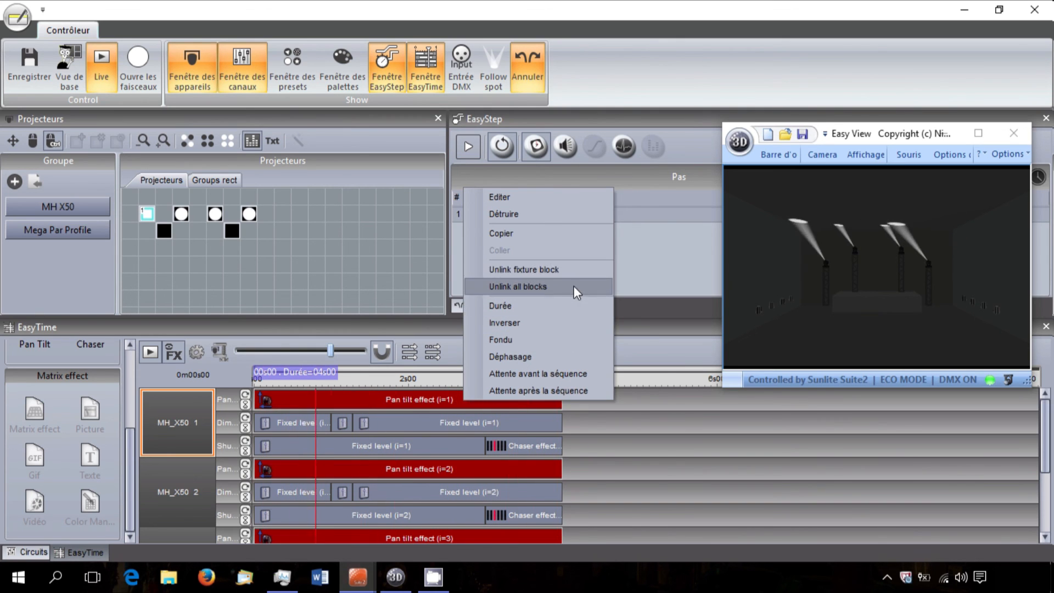
left_click(612, 443)
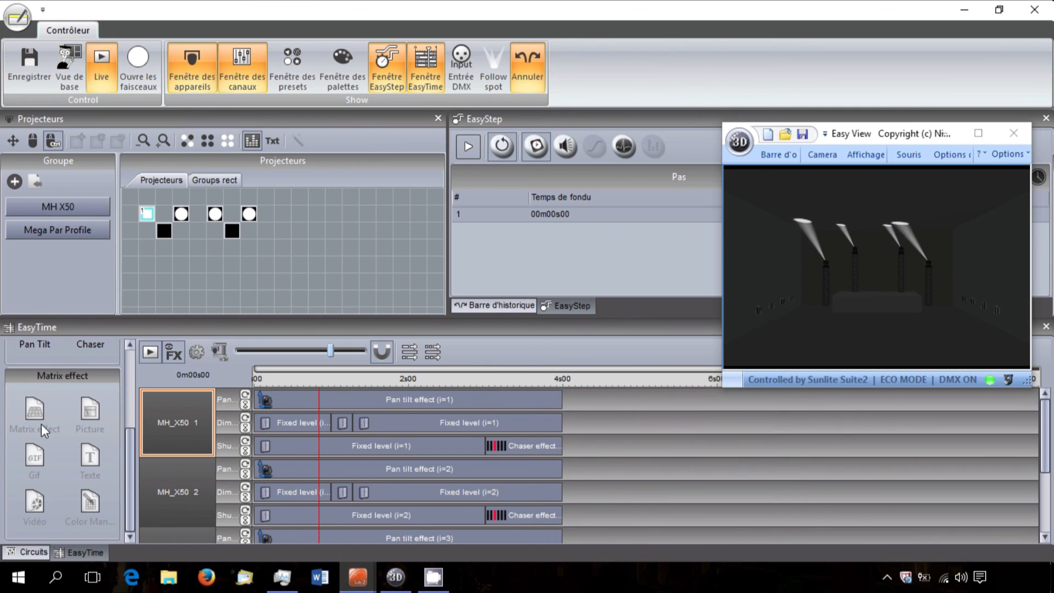
left_click_drag(130, 463, 131, 390)
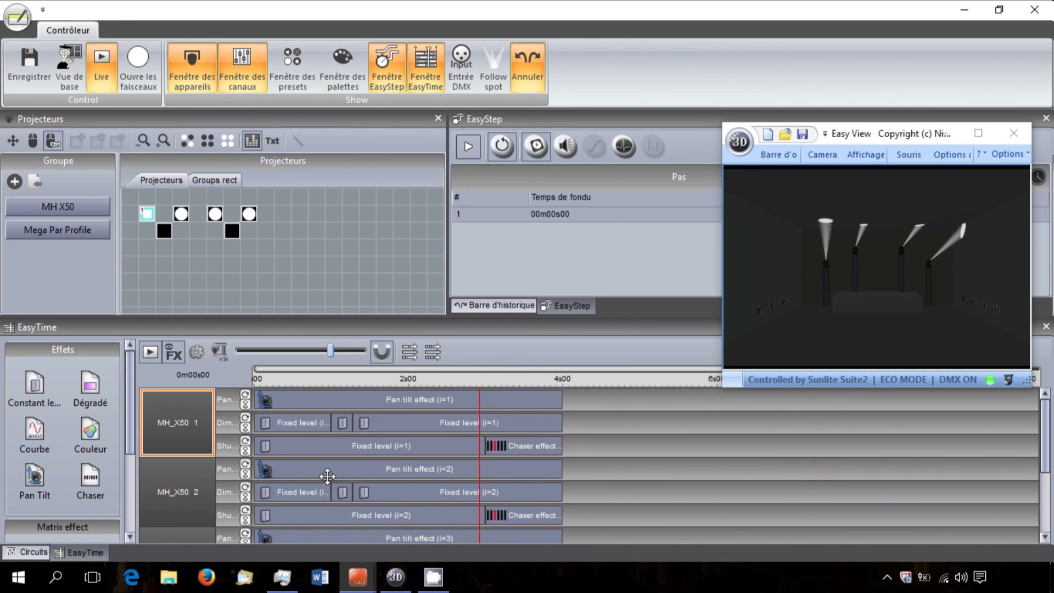